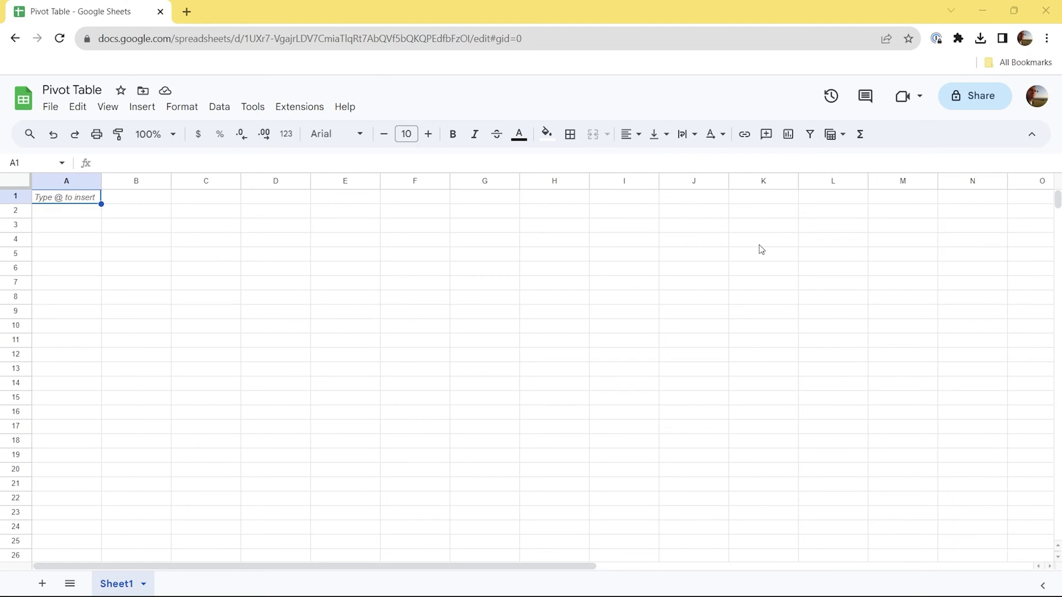
# Run the Airtable importer from the Coupler.io dashboard and view the new 'Airtable data' sheet.
pyautogui.click(304, 109)
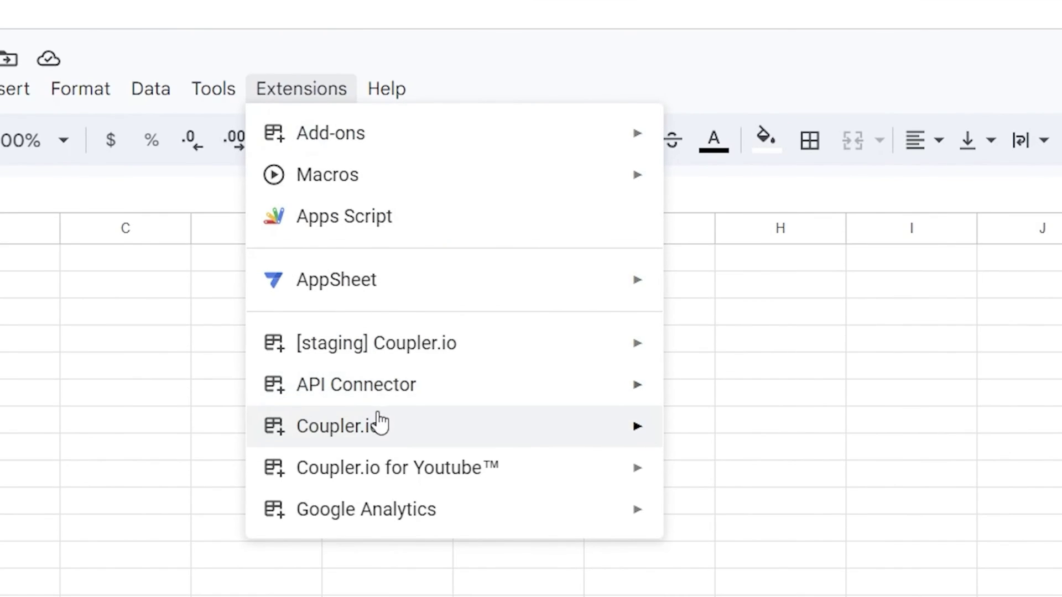
pyautogui.moveTo(380, 423)
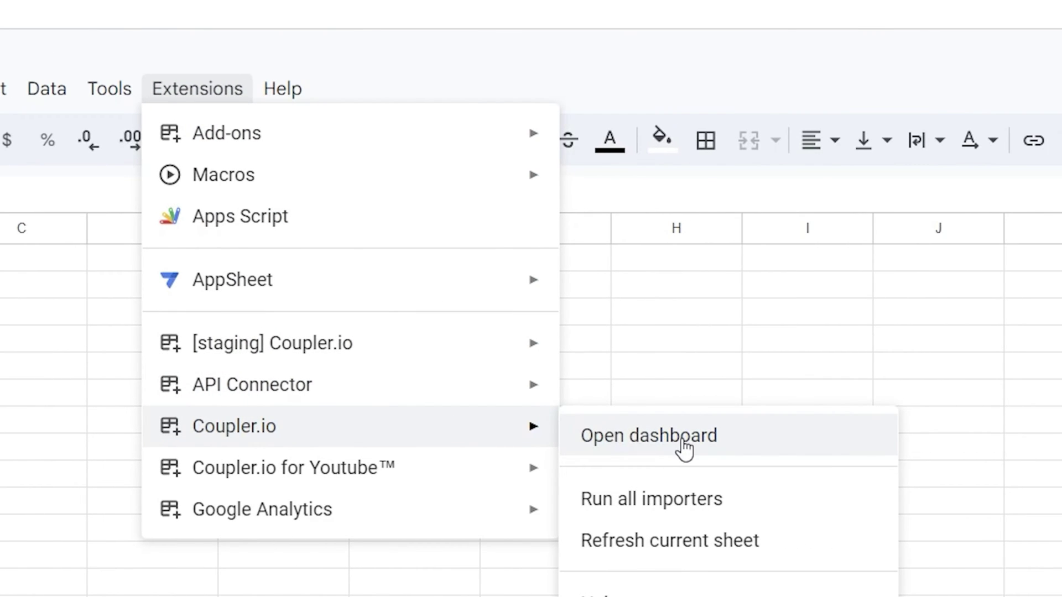
pyautogui.click(684, 443)
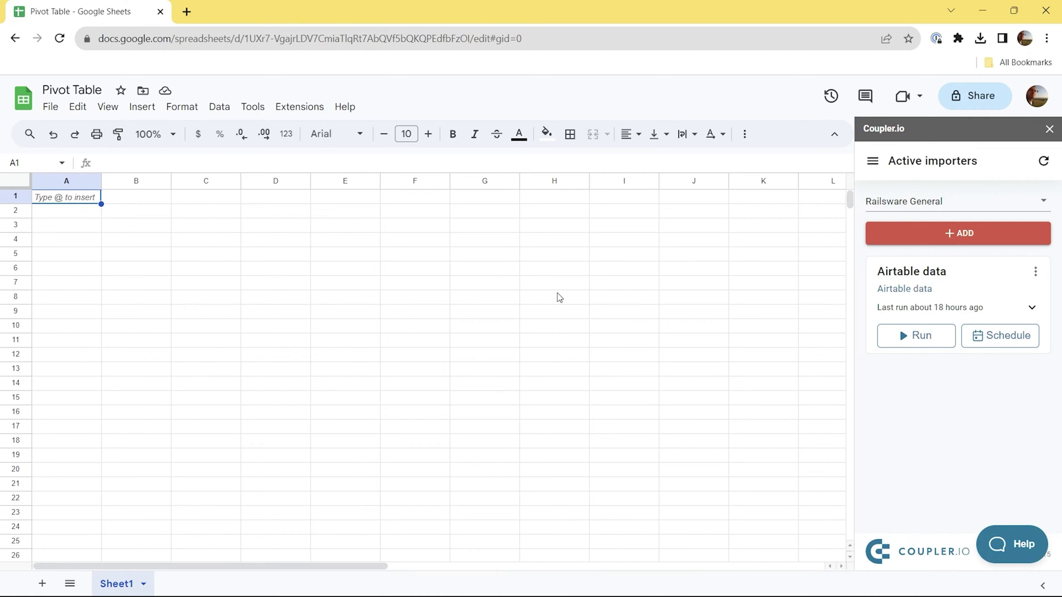
pyautogui.click(910, 336)
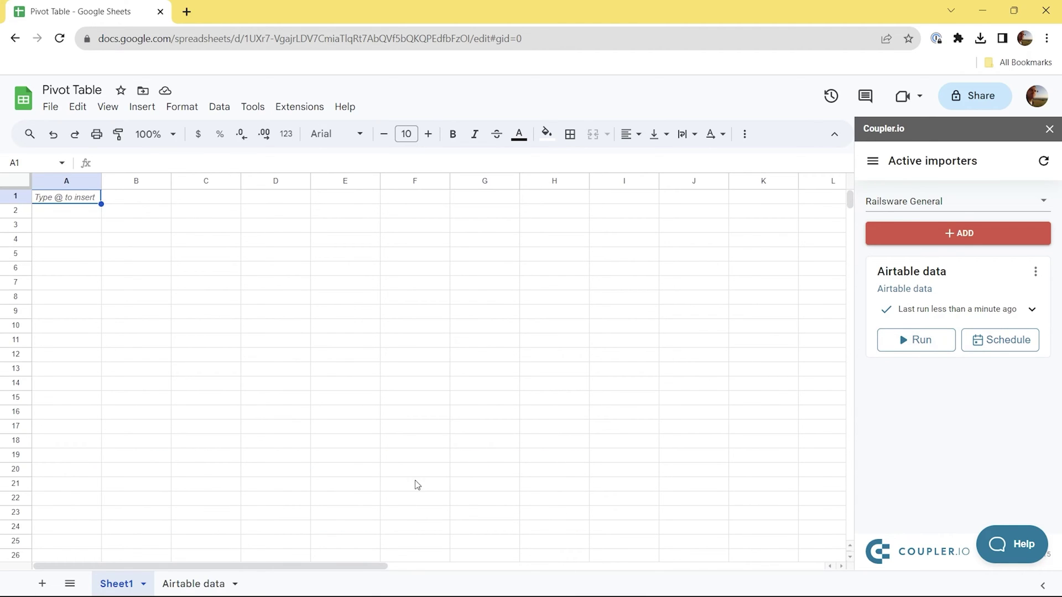
pyautogui.click(205, 583)
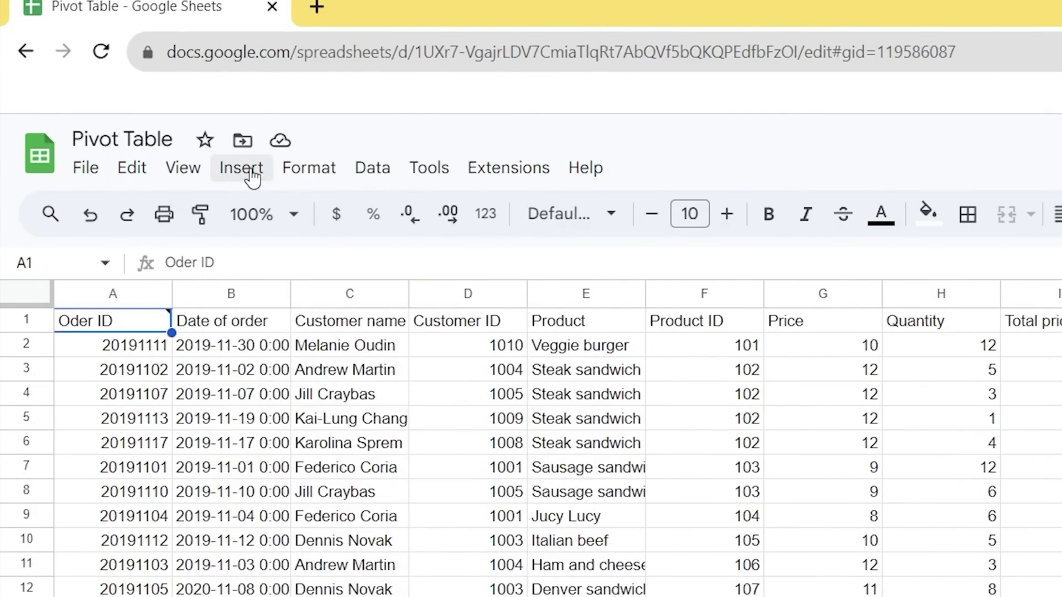
# Create a pivot table on a new sheet from the range 'Airtable data'!A1:J.
pyautogui.click(145, 108)
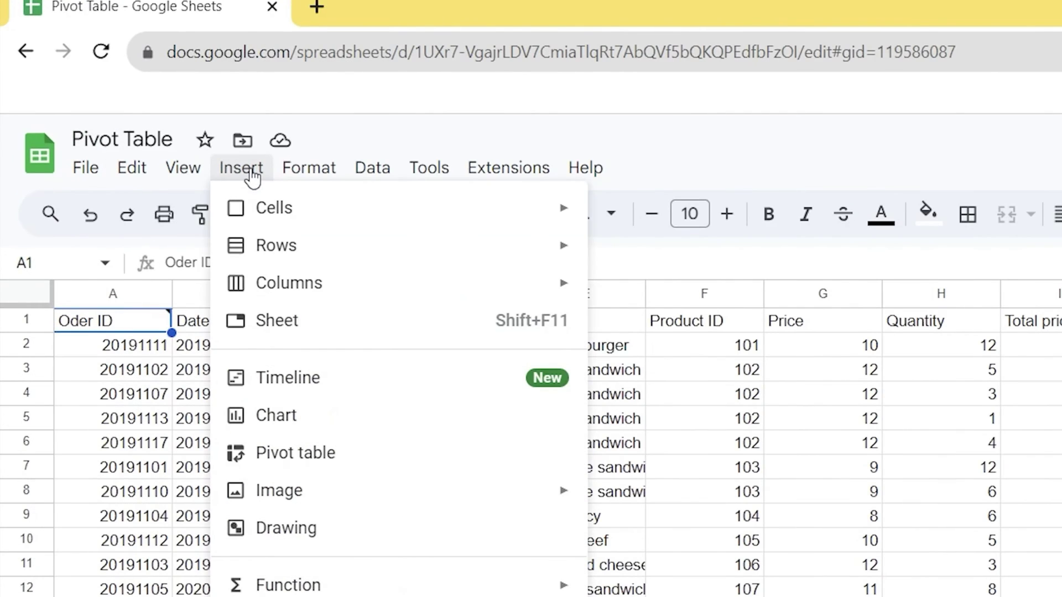
pyautogui.click(275, 458)
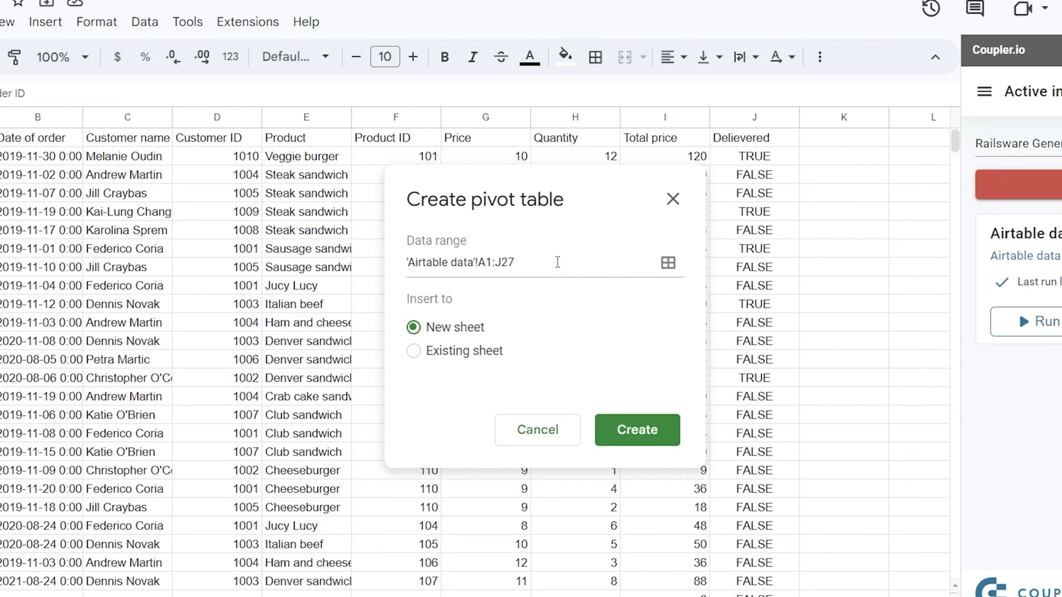
pyautogui.click(558, 260)
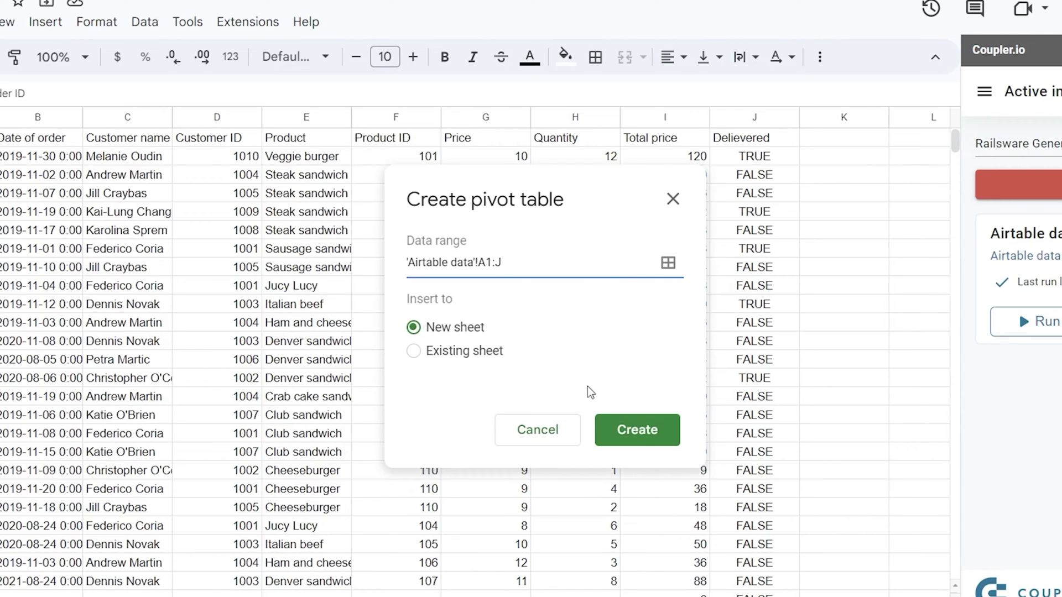
pyautogui.click(643, 436)
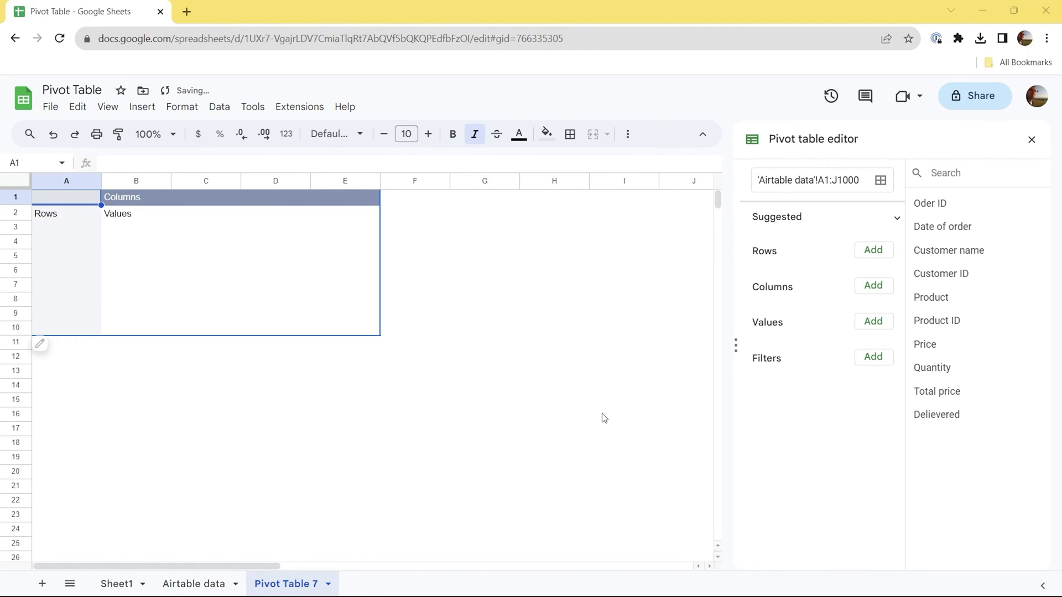
# Try the suggested Sum of Quantity for each Product pivot, then undo it.
pyautogui.click(784, 221)
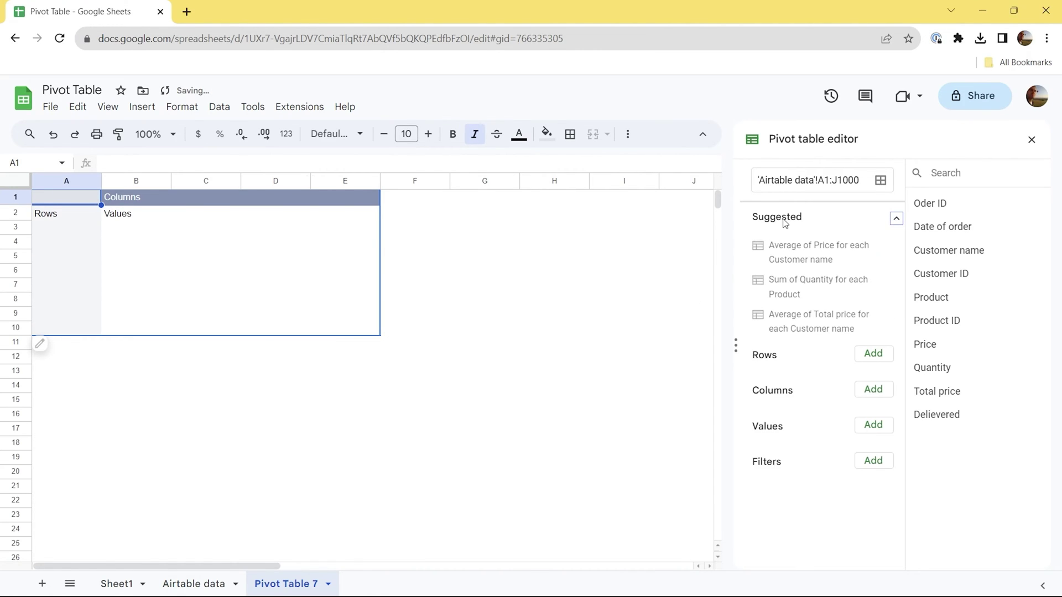
pyautogui.click(795, 294)
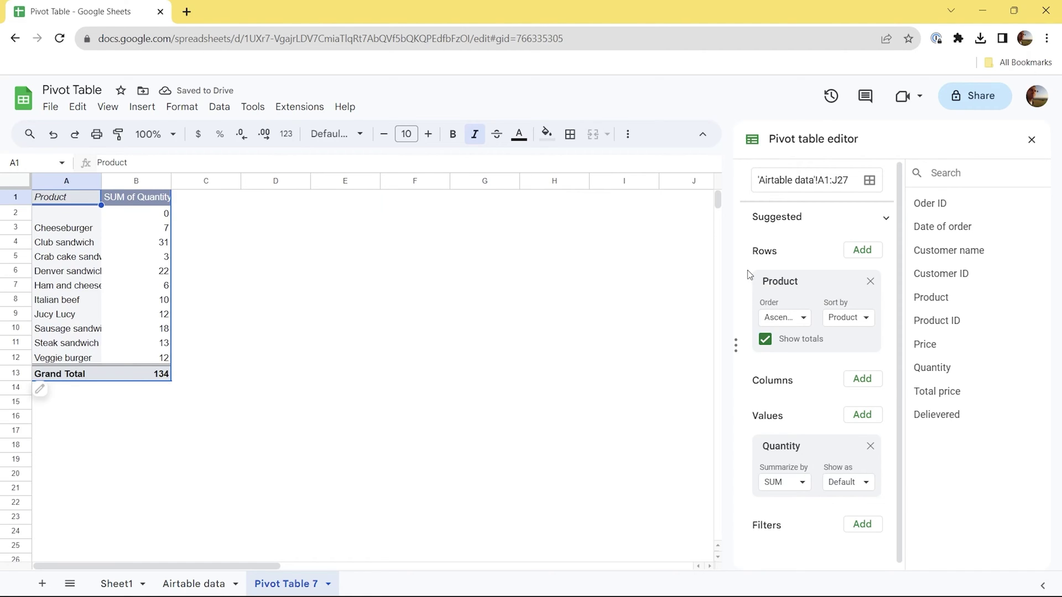
pyautogui.hotkey('ctrl', 'z')
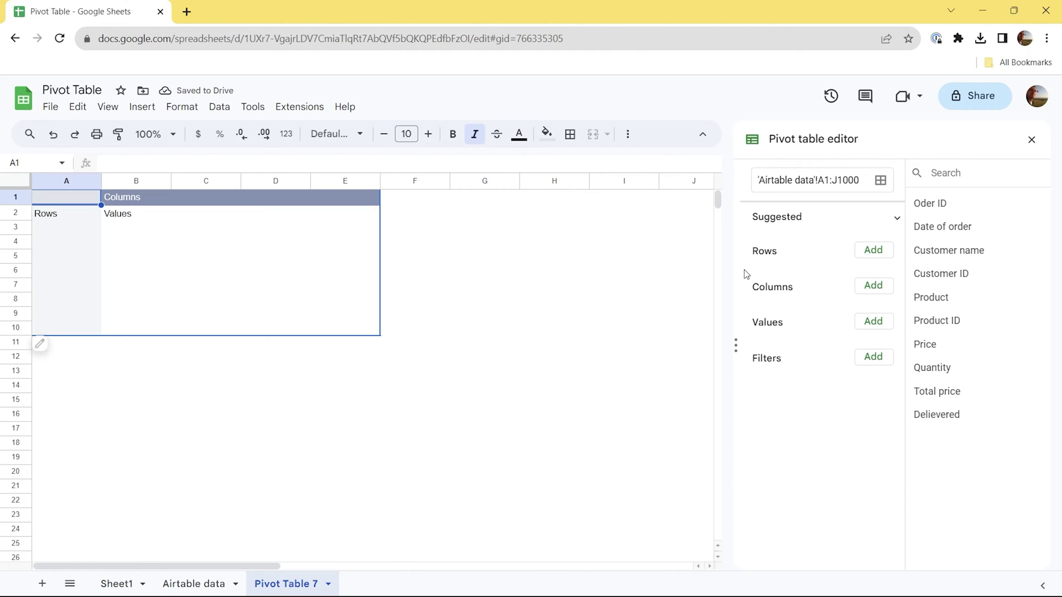
# Add Product to Rows, Quantity to Values and Customer name to Columns.
pyautogui.click(874, 256)
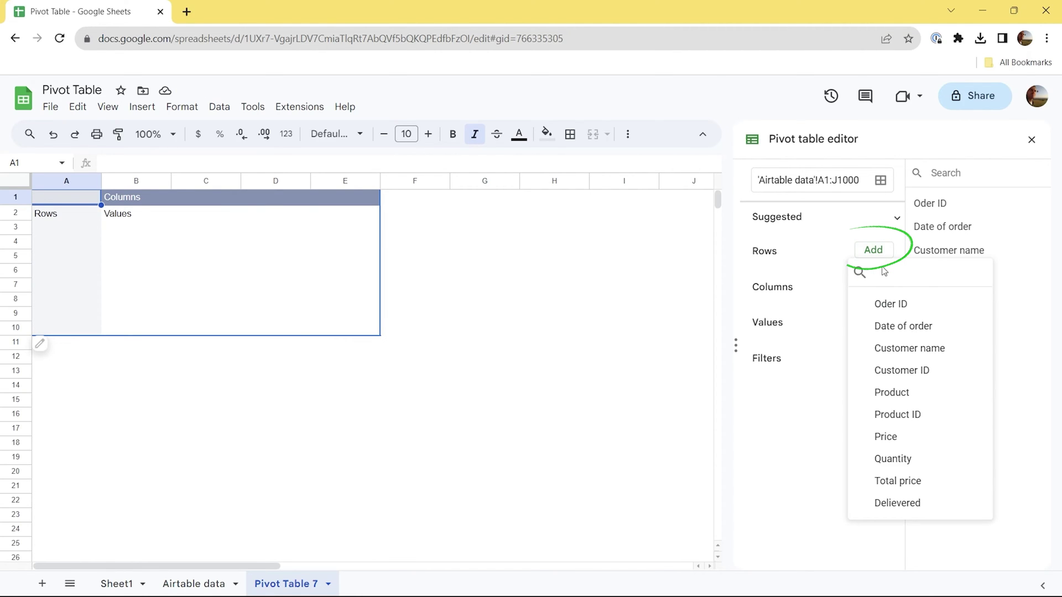
pyautogui.click(904, 397)
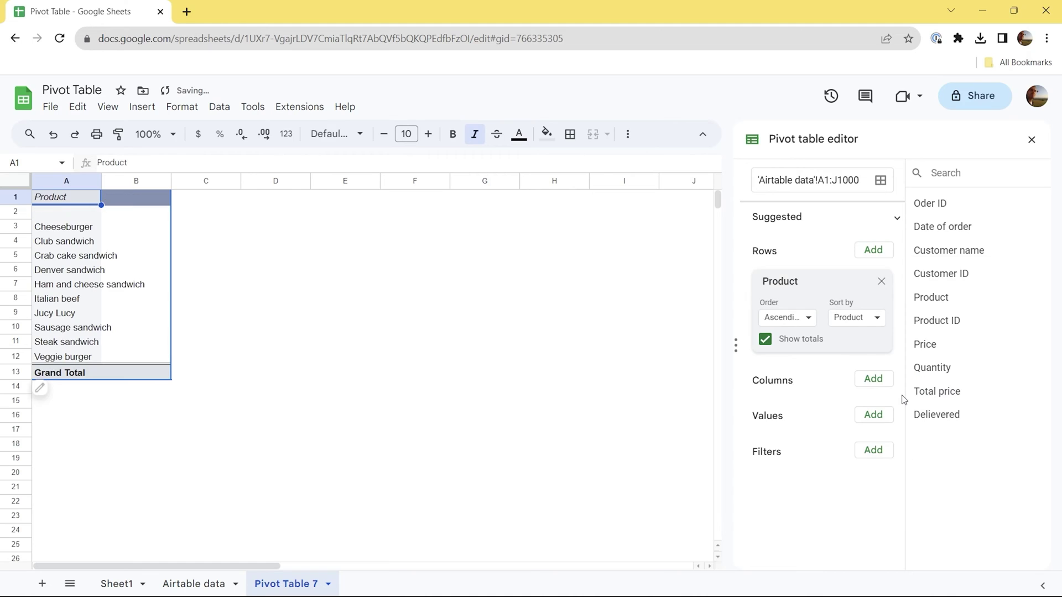
pyautogui.click(874, 414)
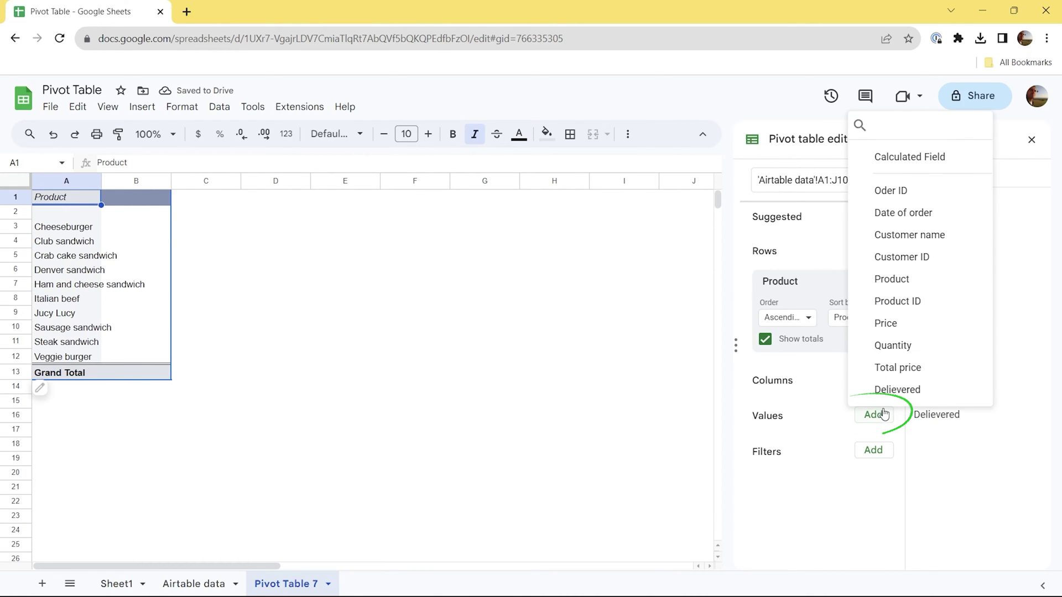
pyautogui.click(896, 353)
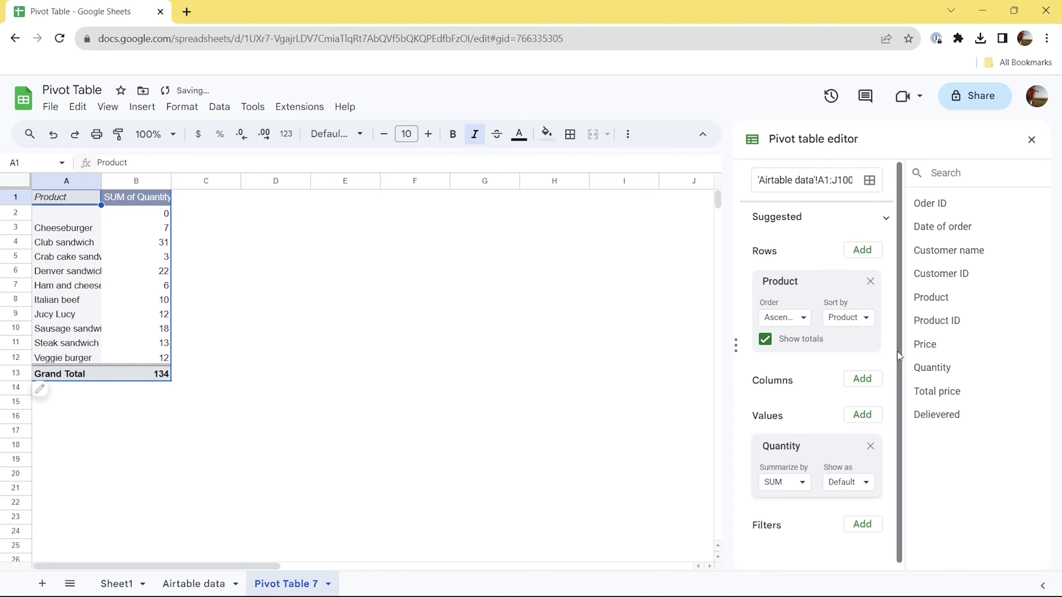
pyautogui.click(862, 381)
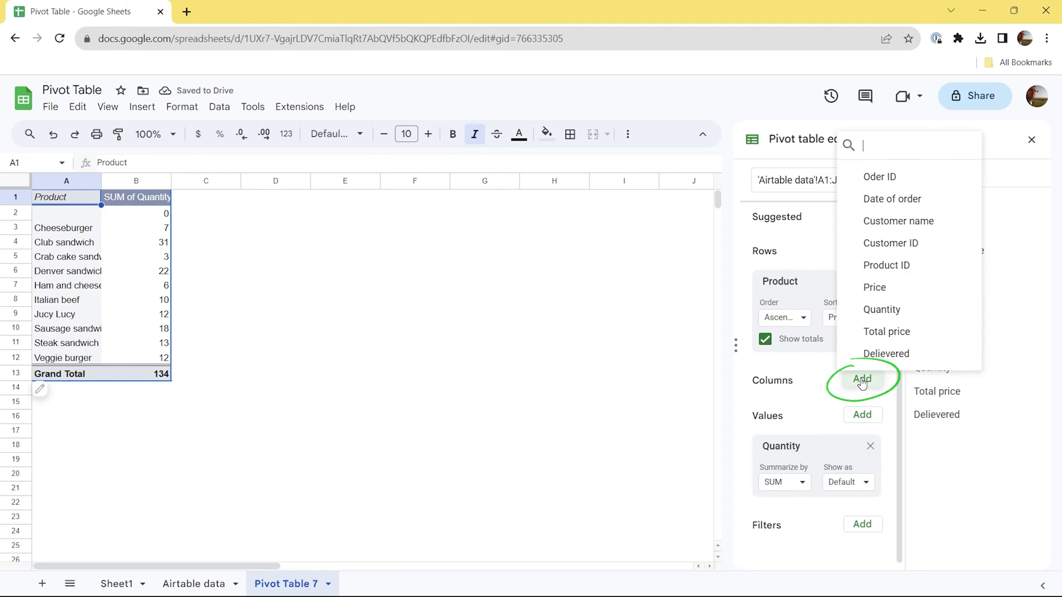
pyautogui.click(898, 222)
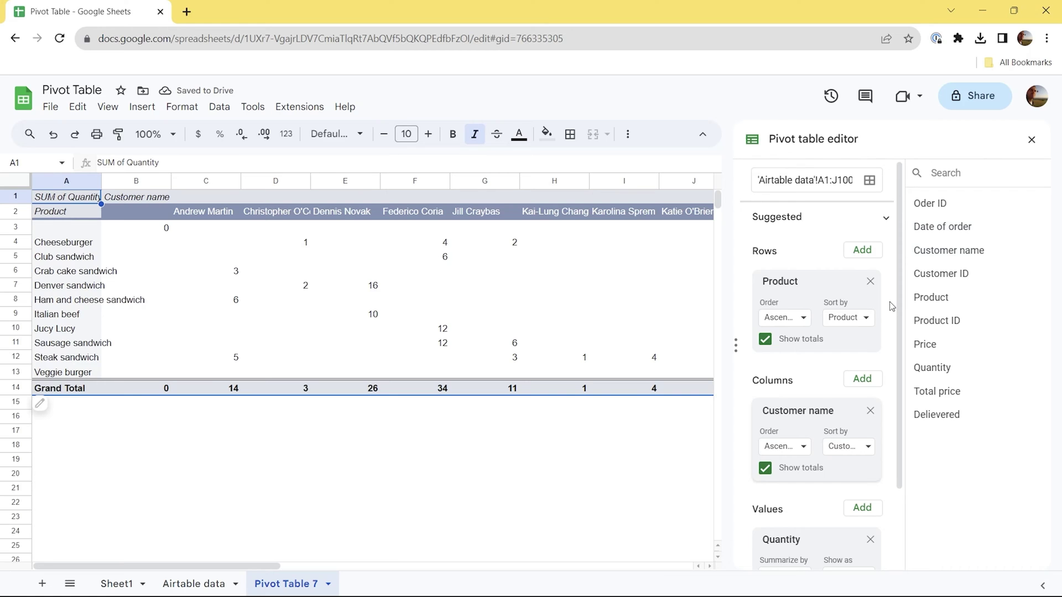
# Move Customer name from Columns into Rows so customers nest under products.
pyautogui.moveTo(785, 410); pyautogui.dragTo(782, 289)
pyautogui.scroll(-3, 847, 335)
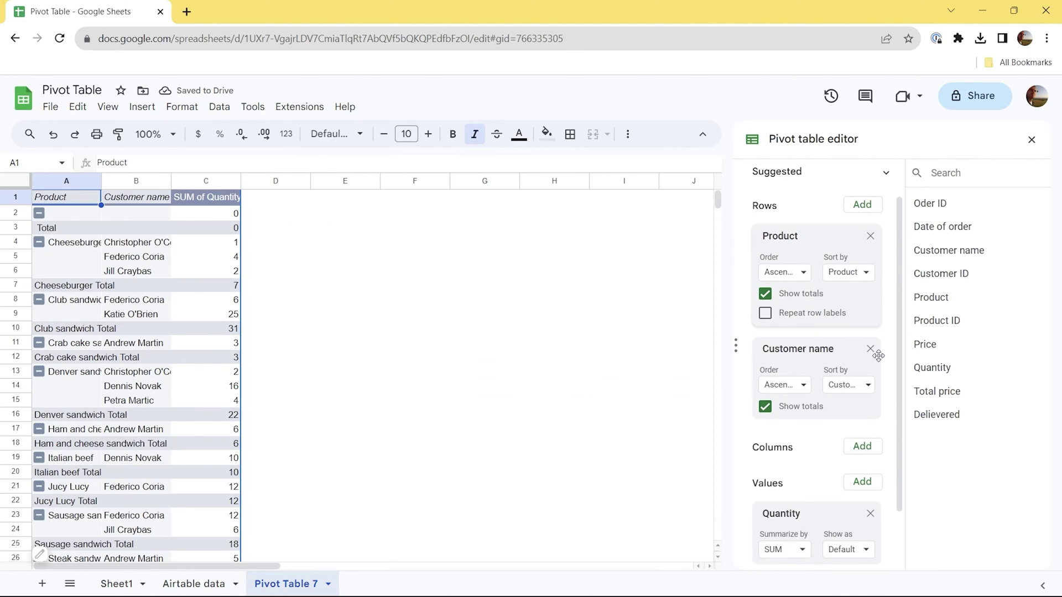
pyautogui.moveTo(934, 391); pyautogui.dragTo(789, 513)
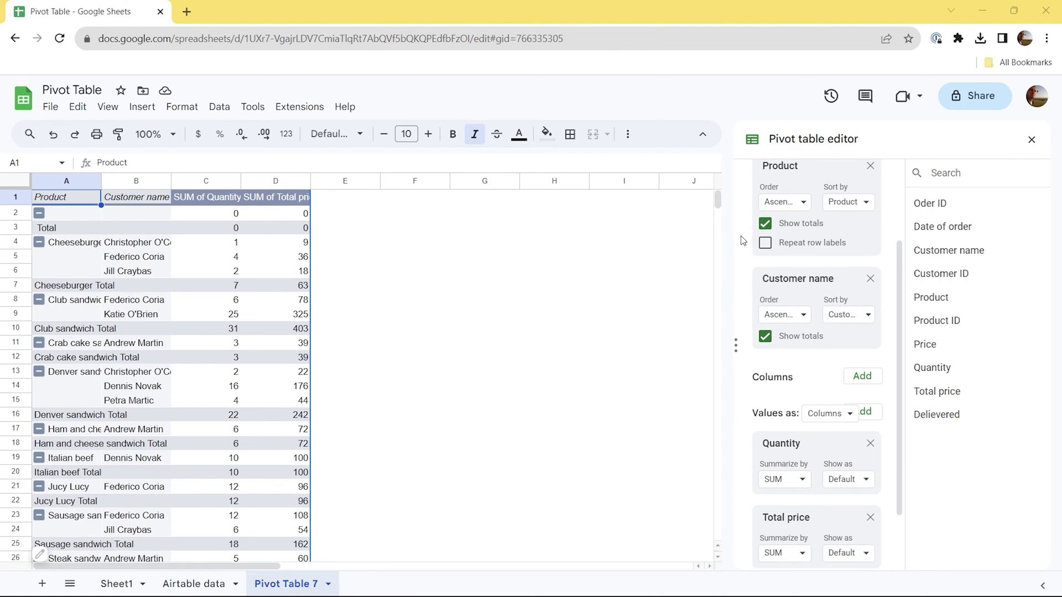
# Keep products ascending, hide subtotals, and sort customer rows by SUM of Quantity.
pyautogui.click(805, 205)
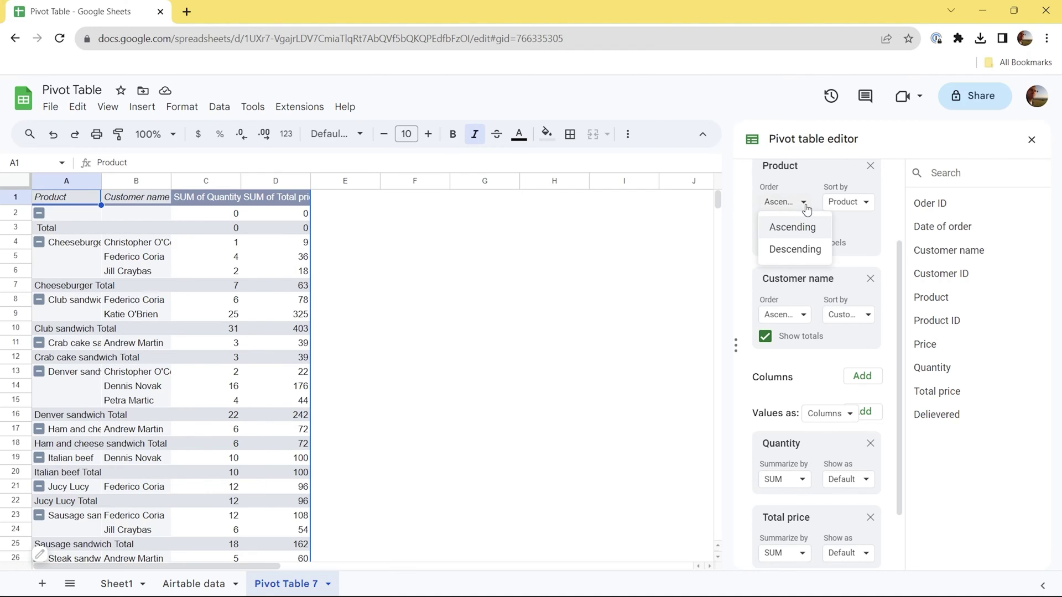
pyautogui.click(795, 250)
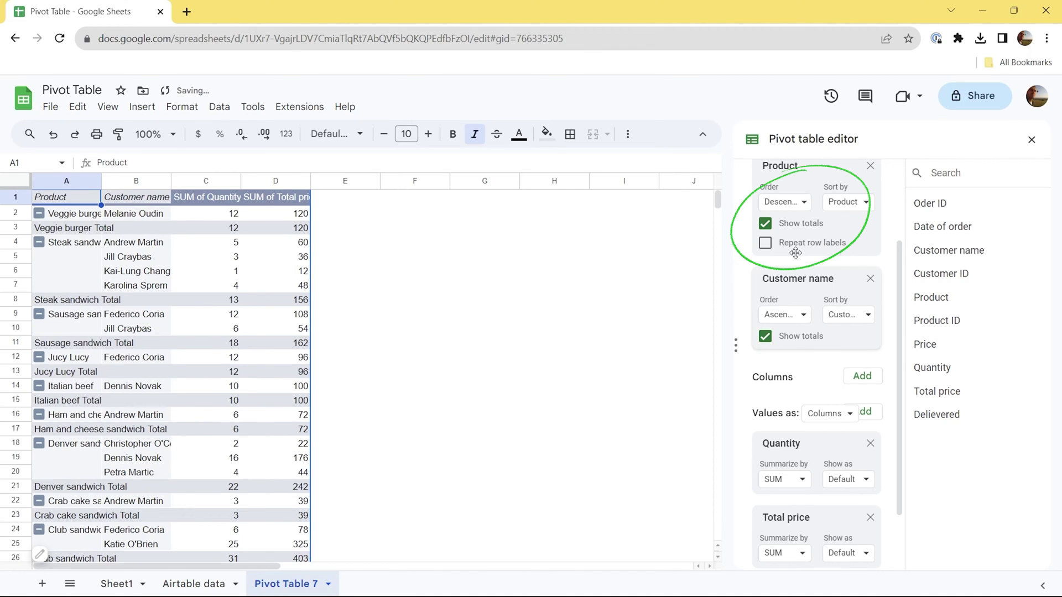
pyautogui.click(803, 203)
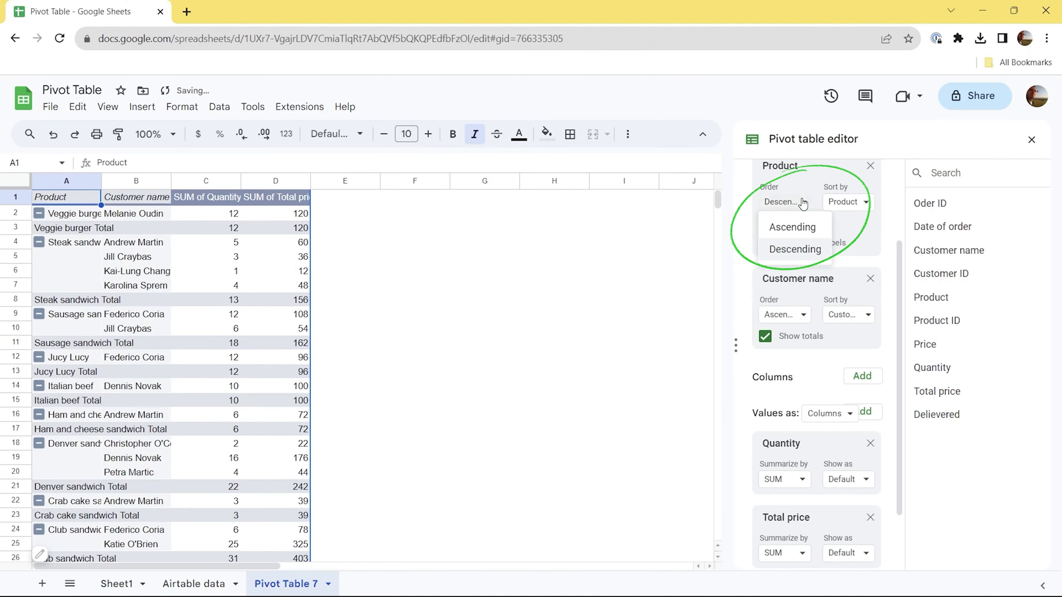
pyautogui.click(795, 227)
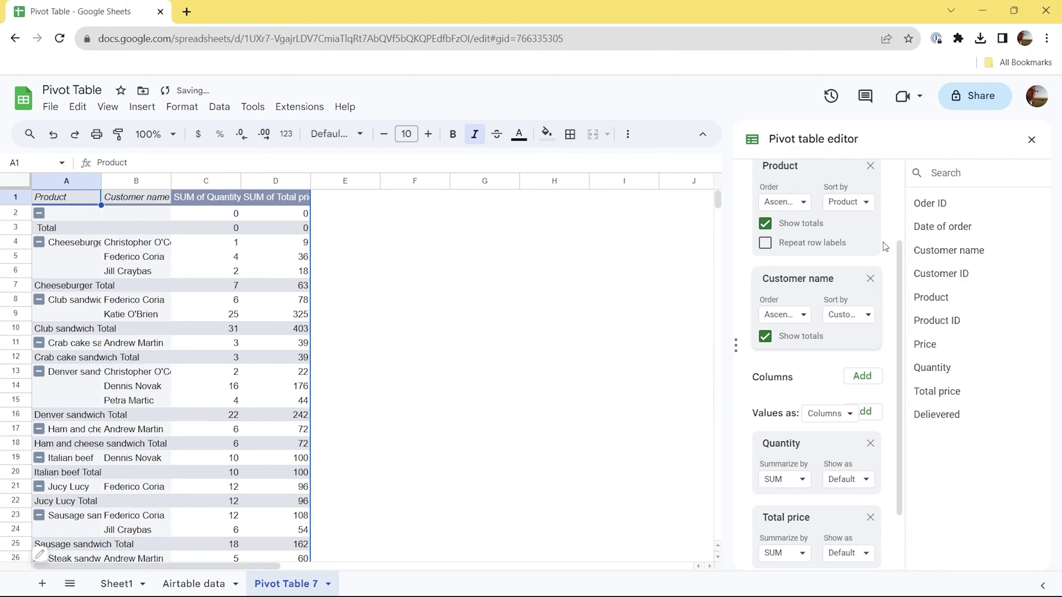
pyautogui.click(766, 337)
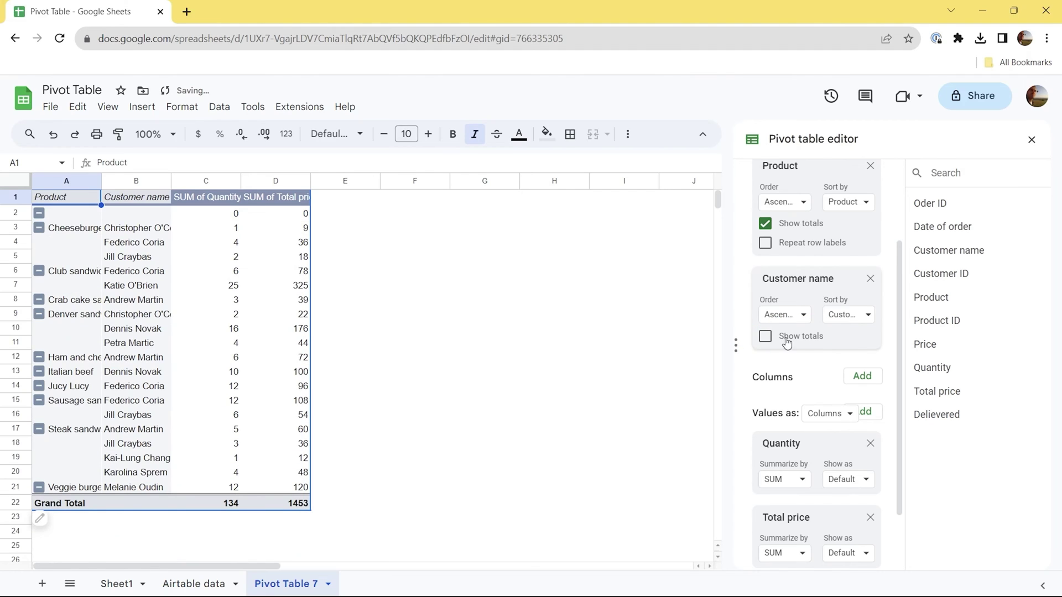
pyautogui.click(868, 314)
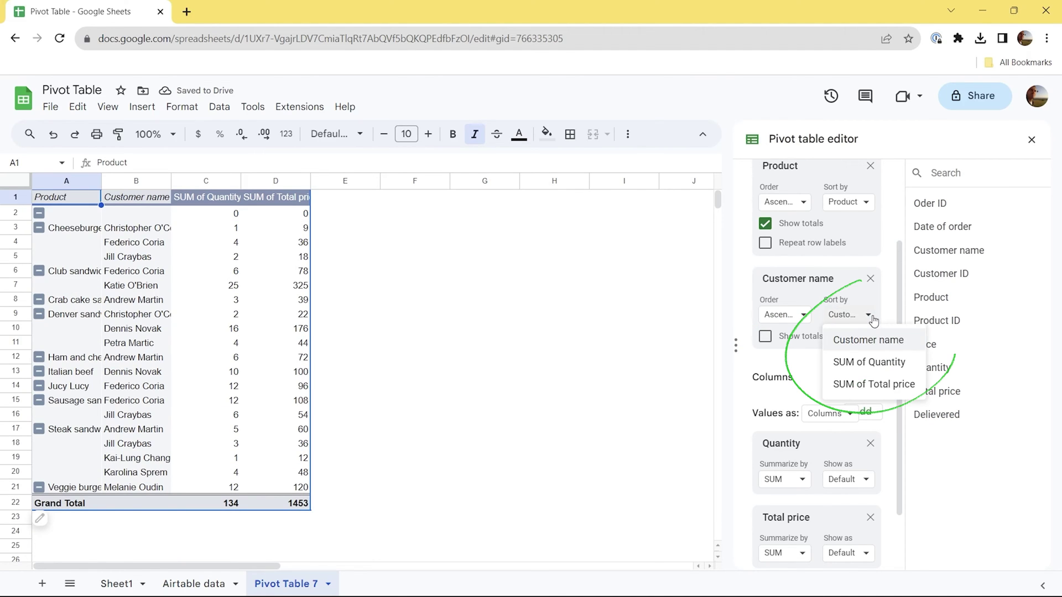
pyautogui.click(869, 362)
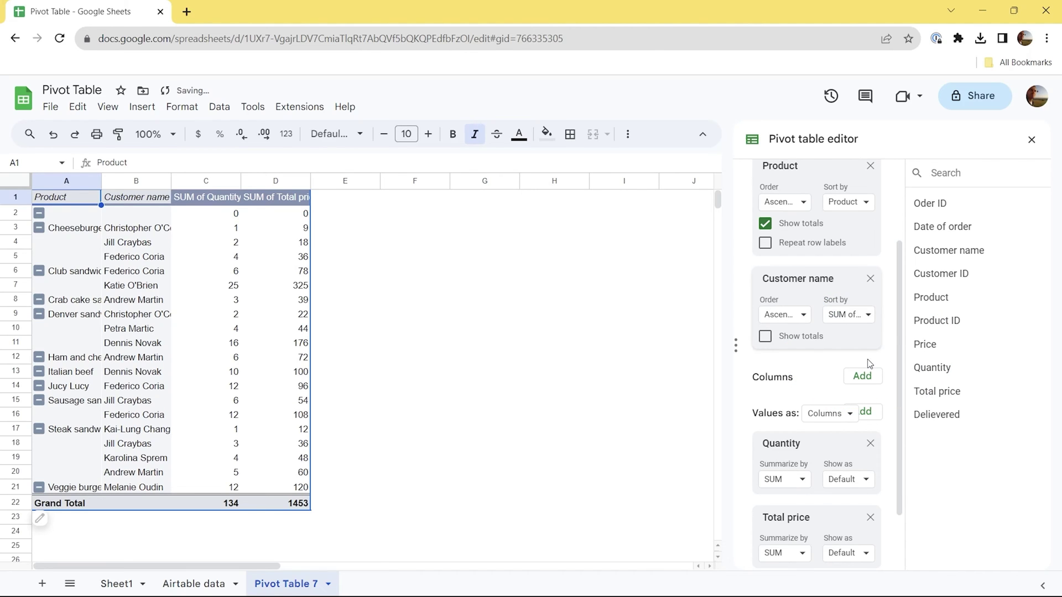
pyautogui.moveTo(898, 373); pyautogui.dragTo(898, 426)
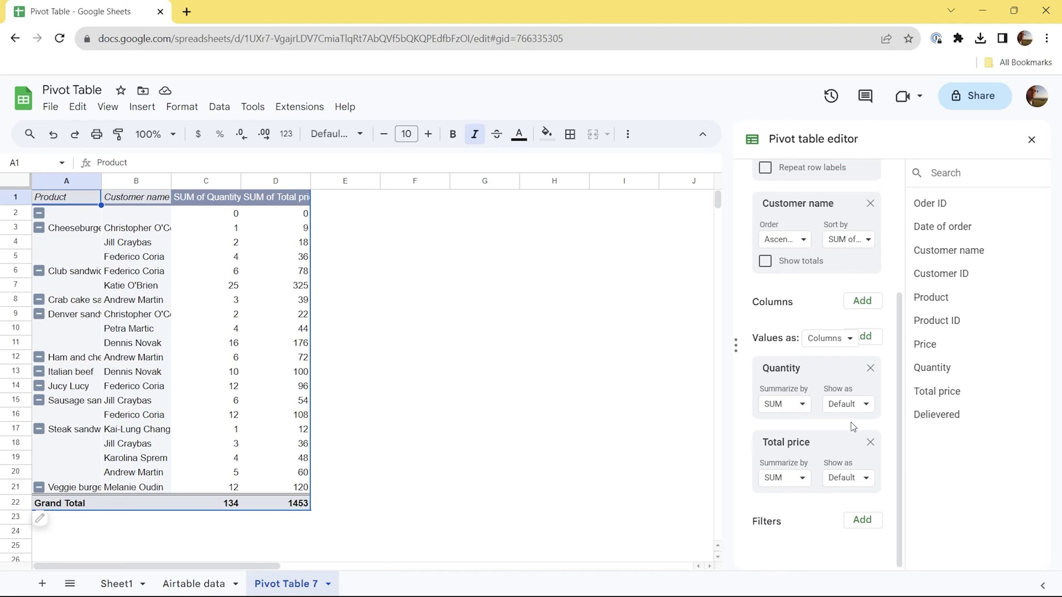
# Summarize Total price by AVERAGE and show Quantity as % of column total.
pyautogui.click(803, 478)
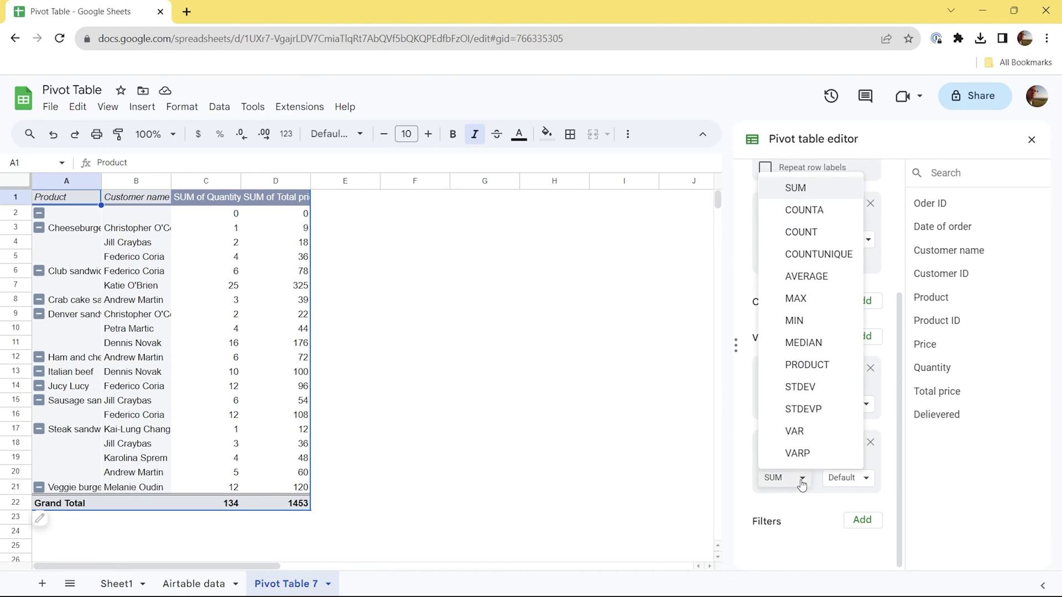
pyautogui.click(814, 283)
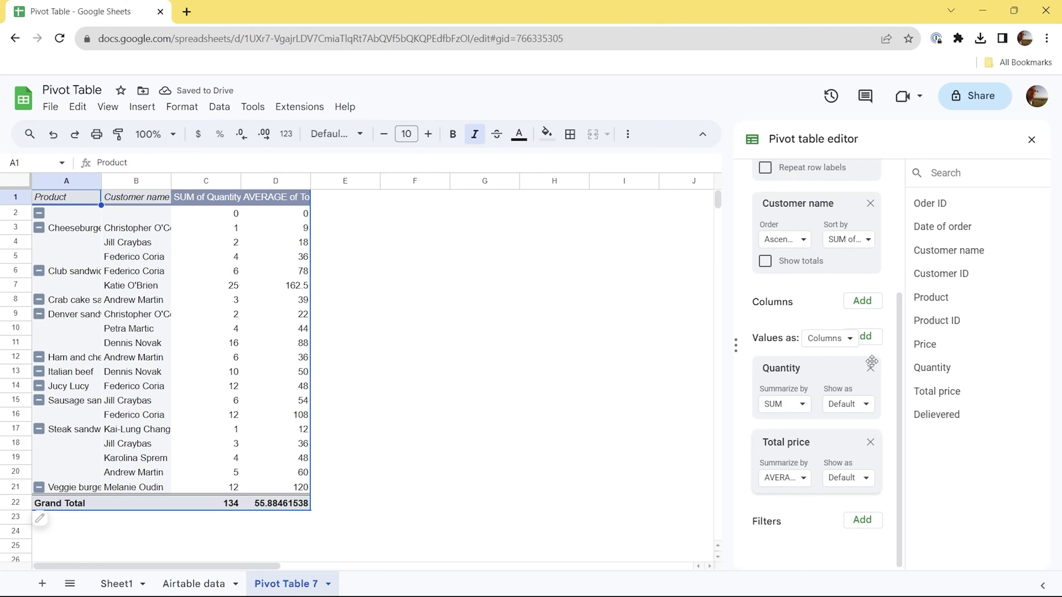
pyautogui.click(867, 405)
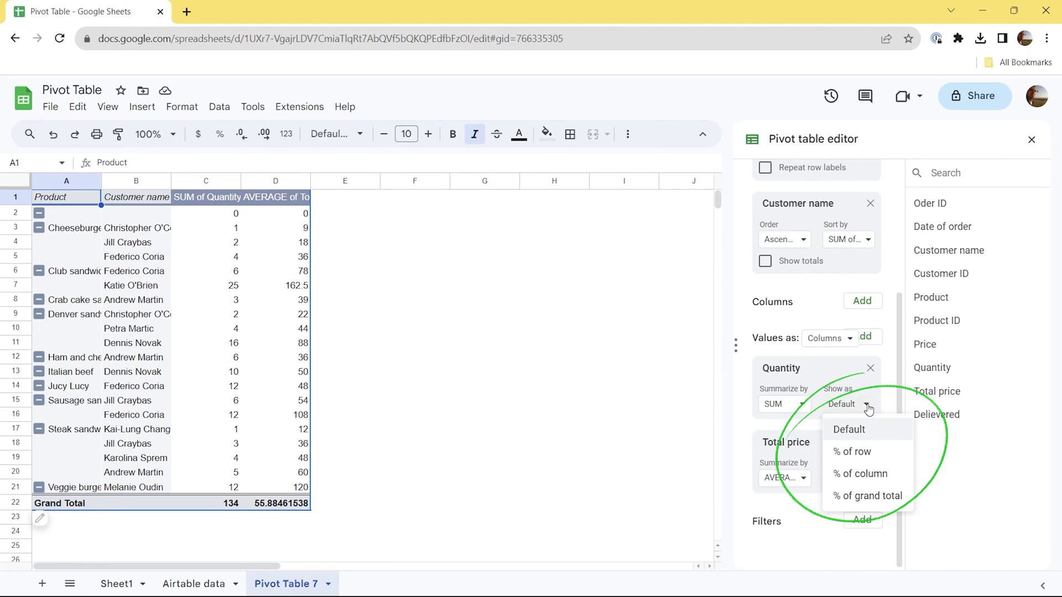
pyautogui.click(866, 475)
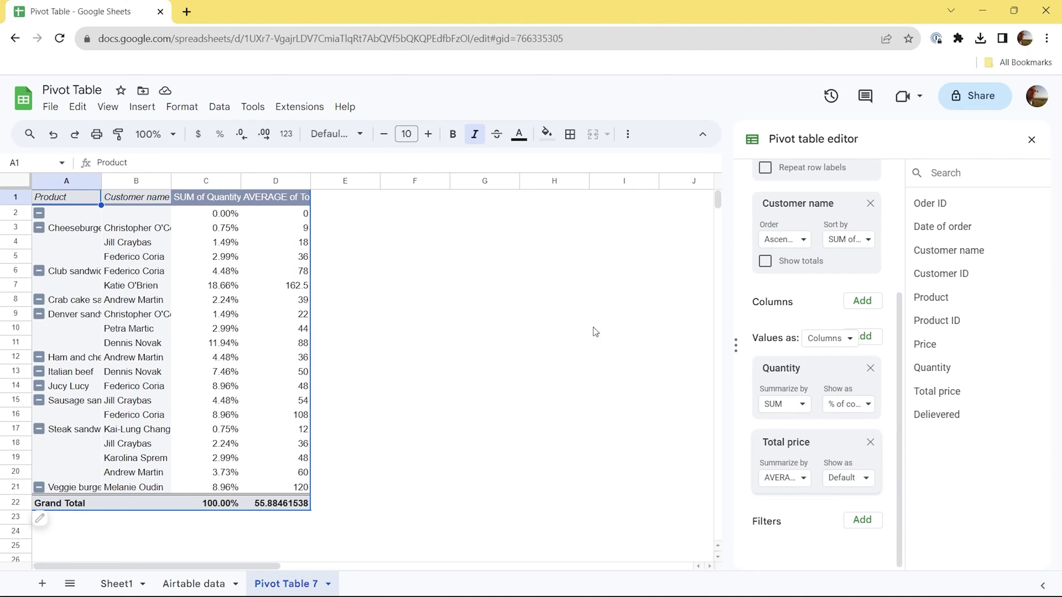
pyautogui.click(20, 211)
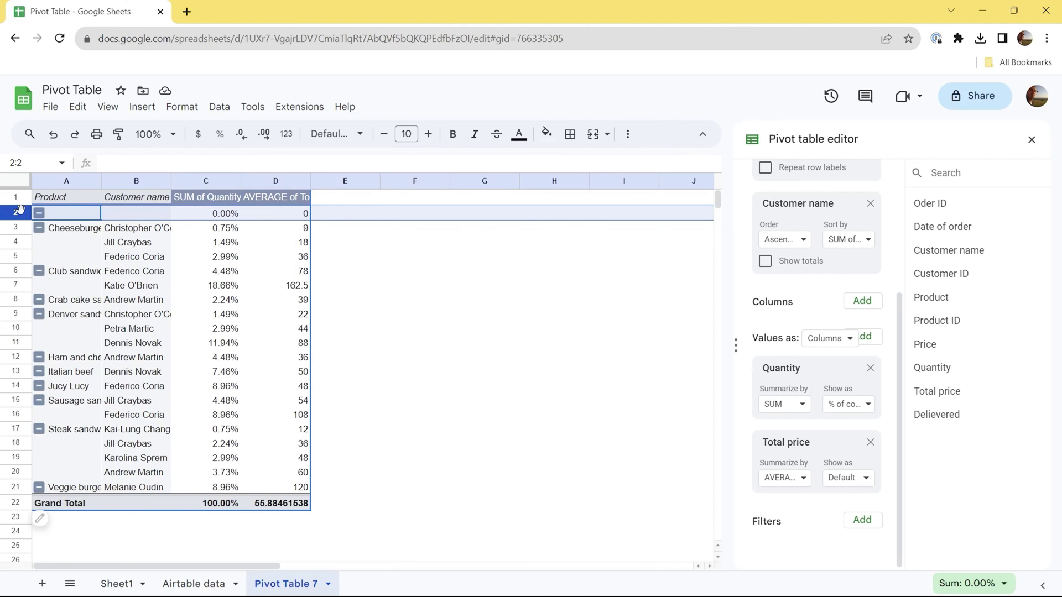
# Add a Product filter excluding (Blanks), leaving 10 products in the pivot.
pyautogui.click(863, 520)
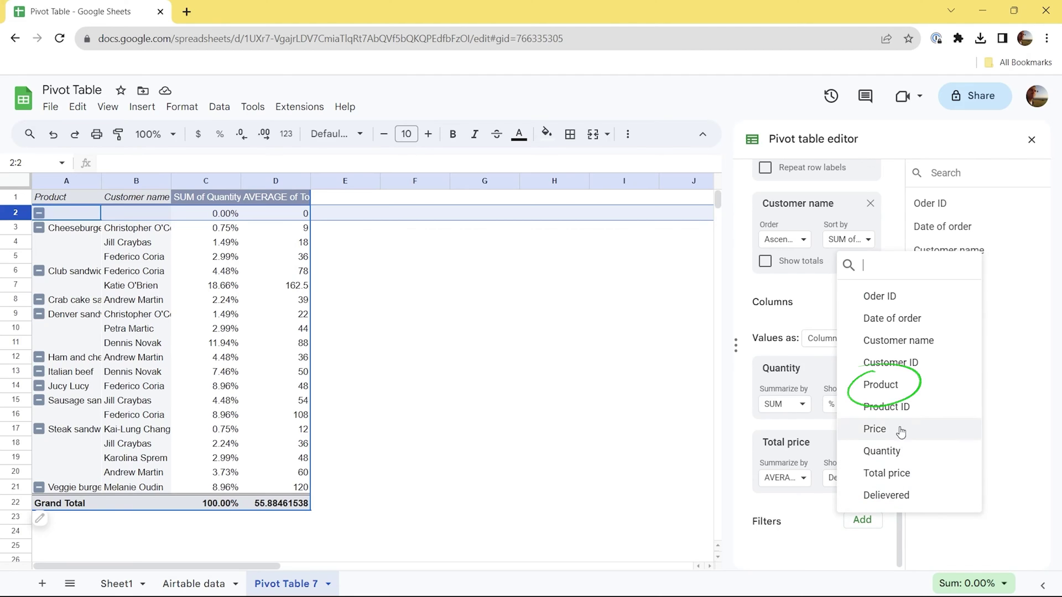
pyautogui.click(884, 386)
pyautogui.scroll(-1, 899, 391)
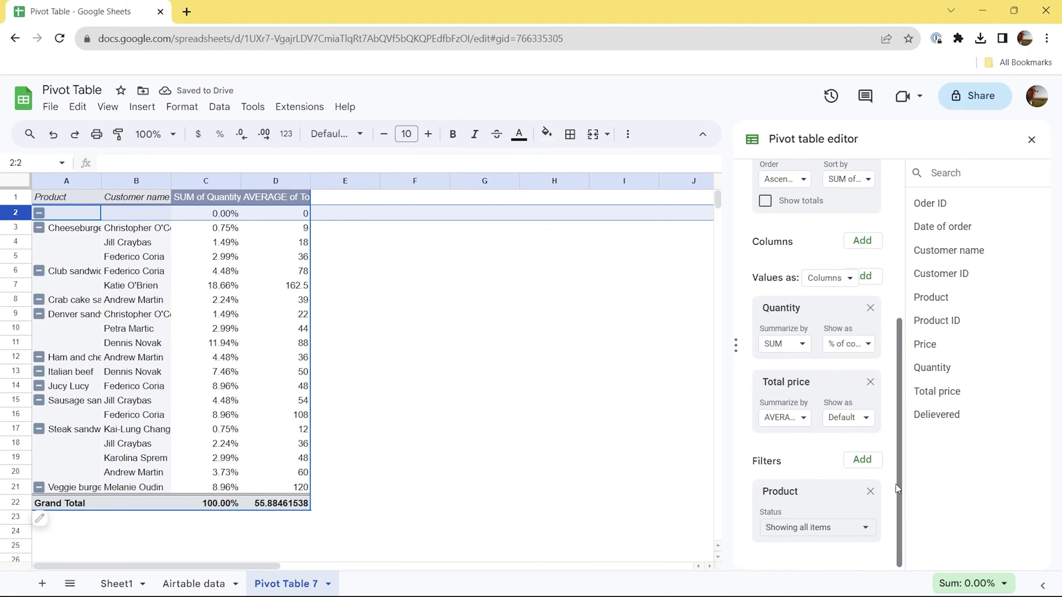
pyautogui.click(866, 527)
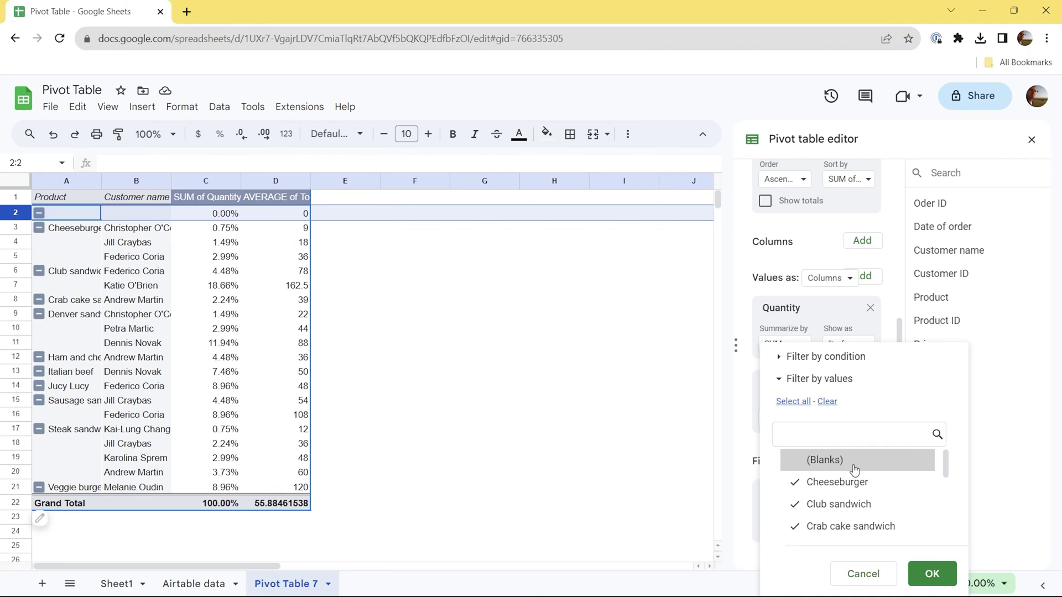
pyautogui.click(932, 575)
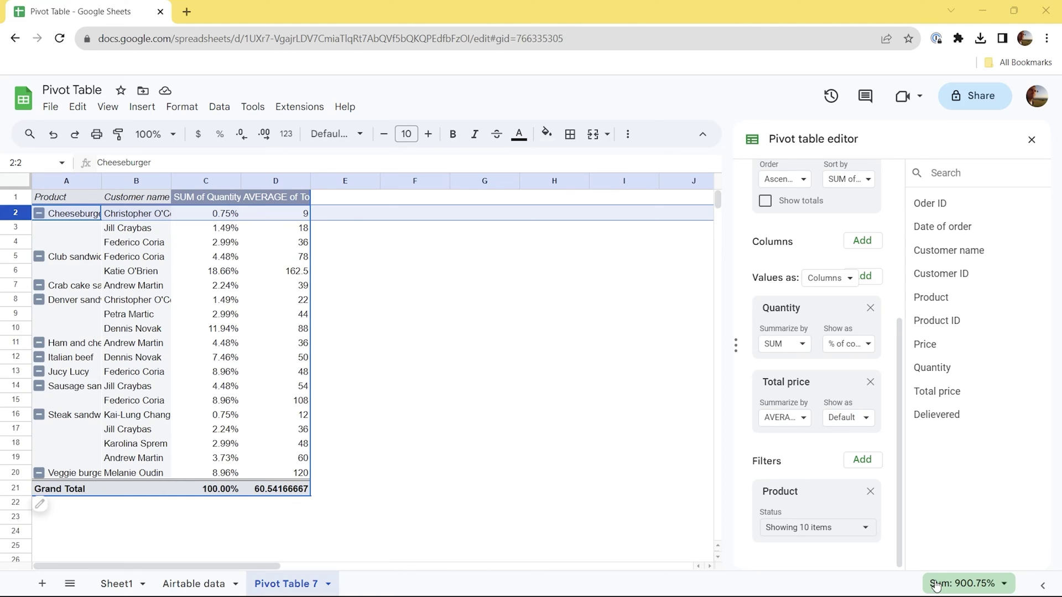
pyautogui.click(863, 462)
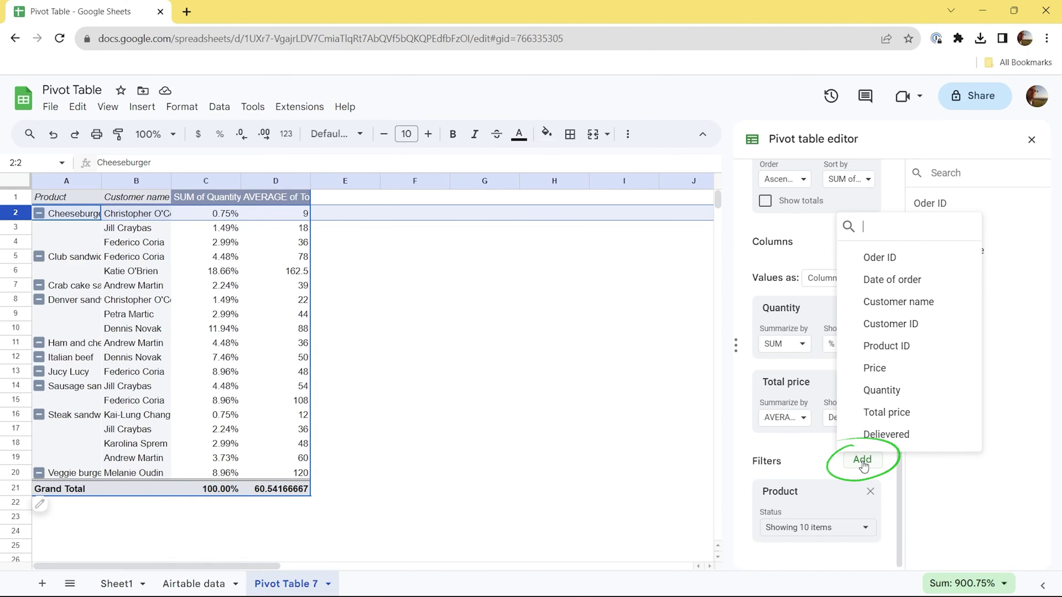
# Add a Quantity filter with the condition Greater than 5.
pyautogui.click(881, 389)
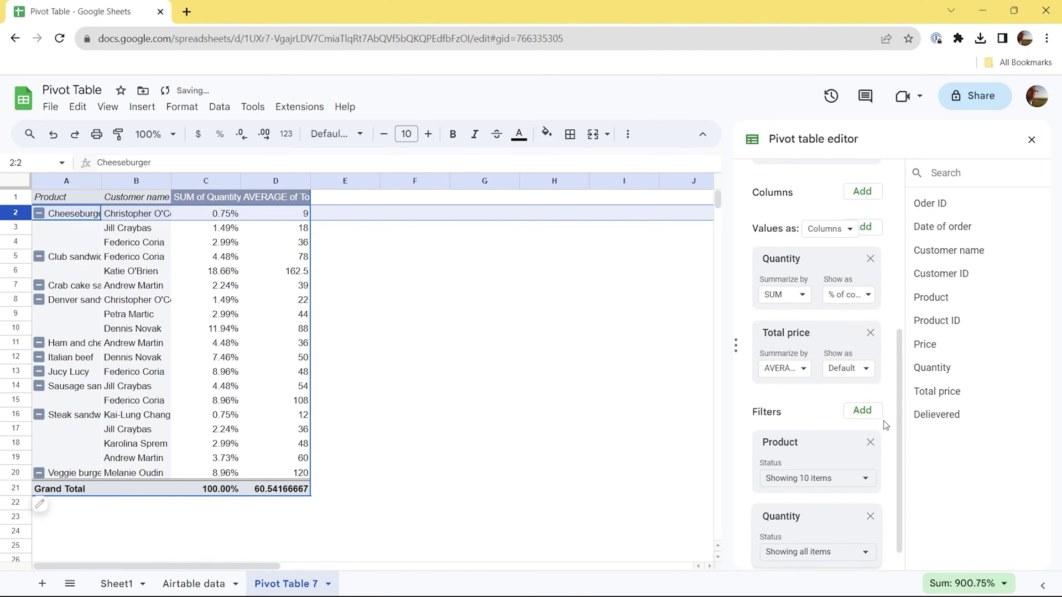
pyautogui.click(867, 528)
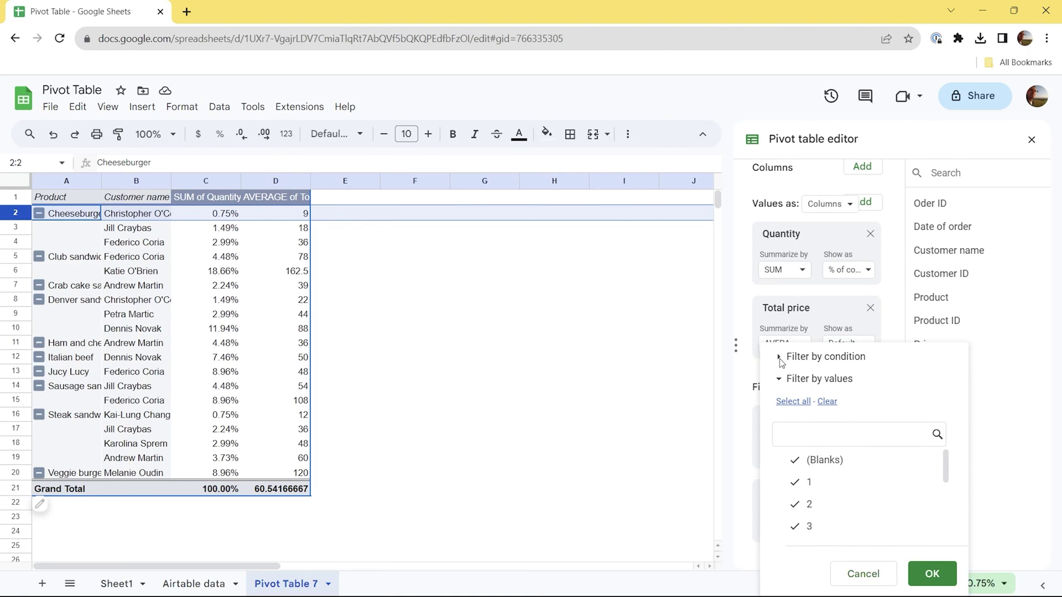
pyautogui.click(782, 360)
pyautogui.click(821, 360)
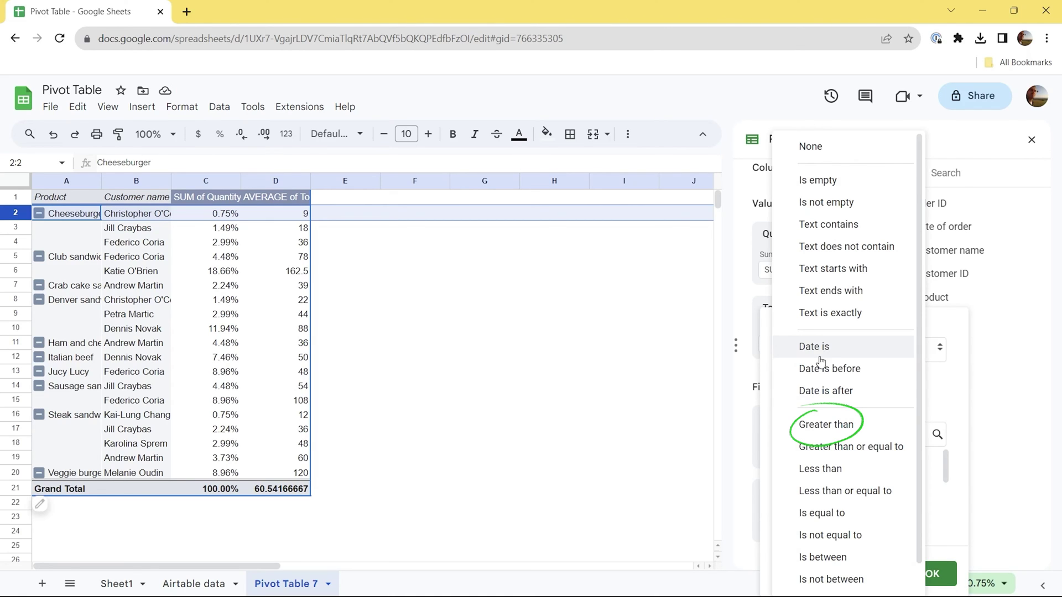
pyautogui.click(833, 424)
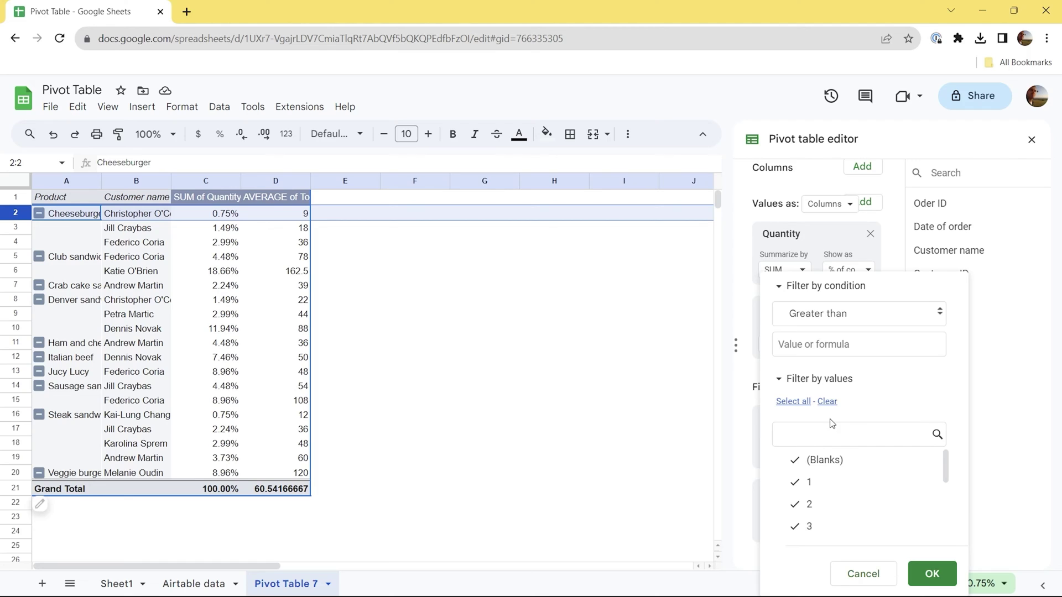
pyautogui.click(827, 347)
pyautogui.write('5')
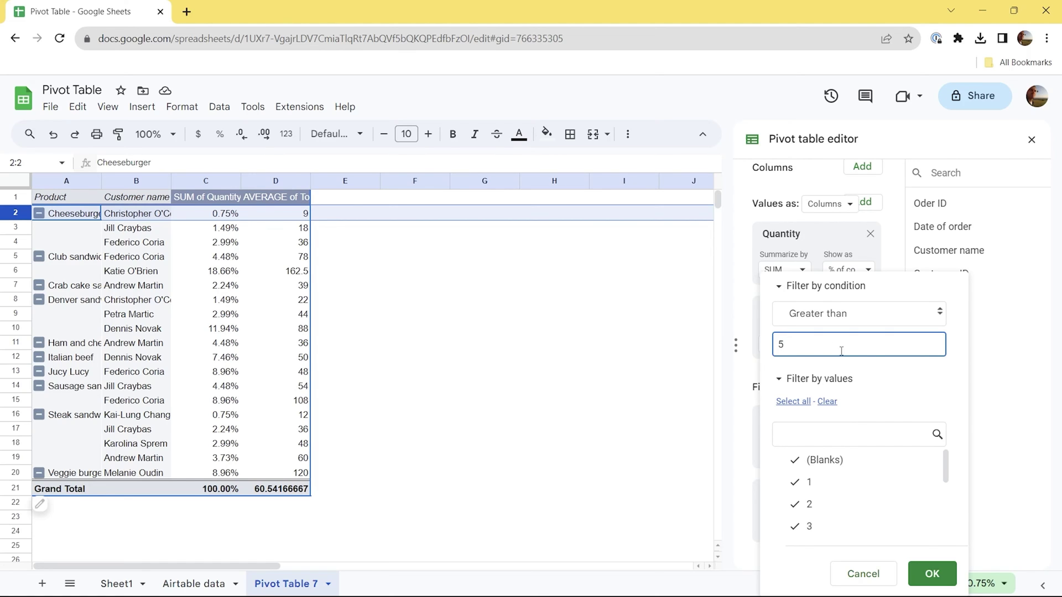
pyautogui.click(942, 576)
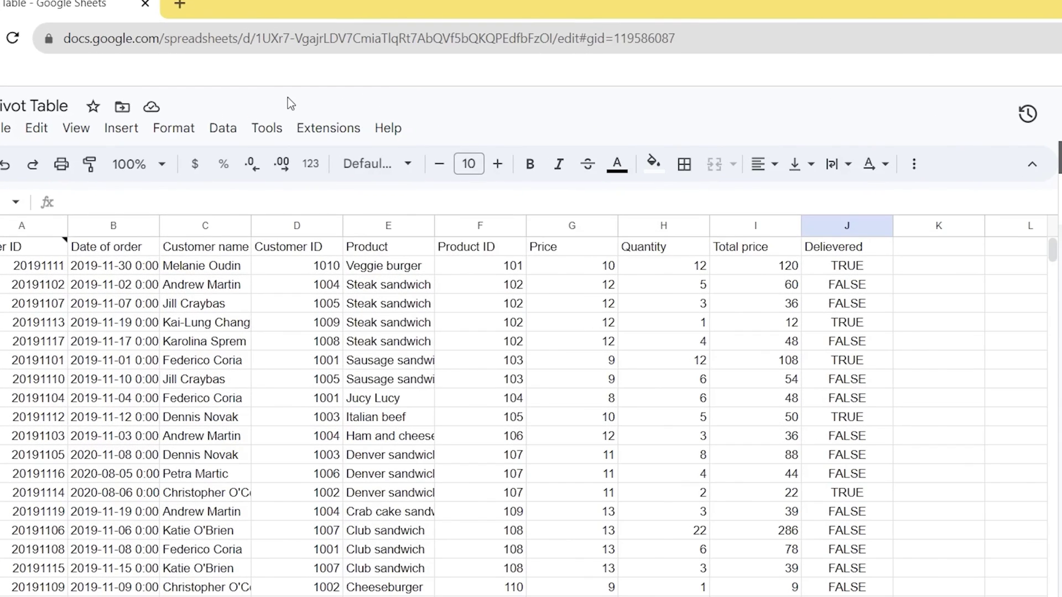
# Open Explore and expand its Pivot table suggestions with MORE.
pyautogui.click(253, 106)
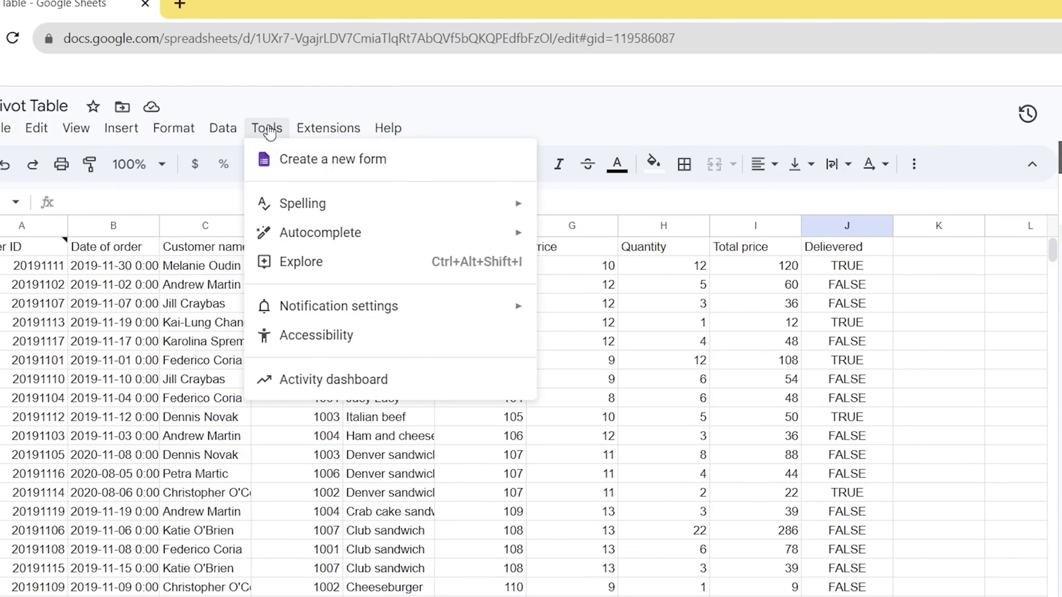
pyautogui.click(277, 261)
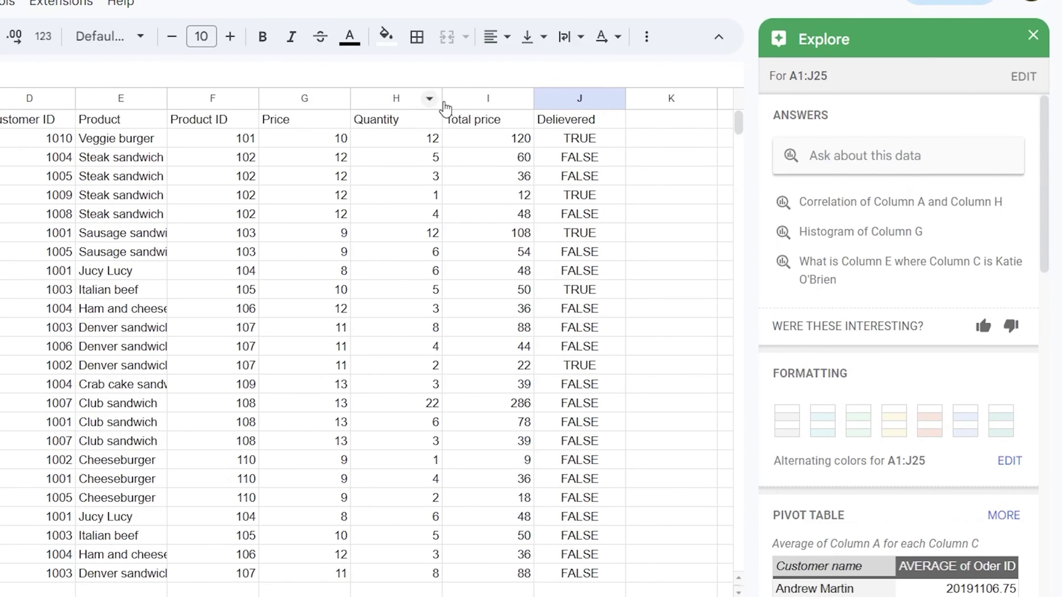
pyautogui.scroll(-5, 1047, 145)
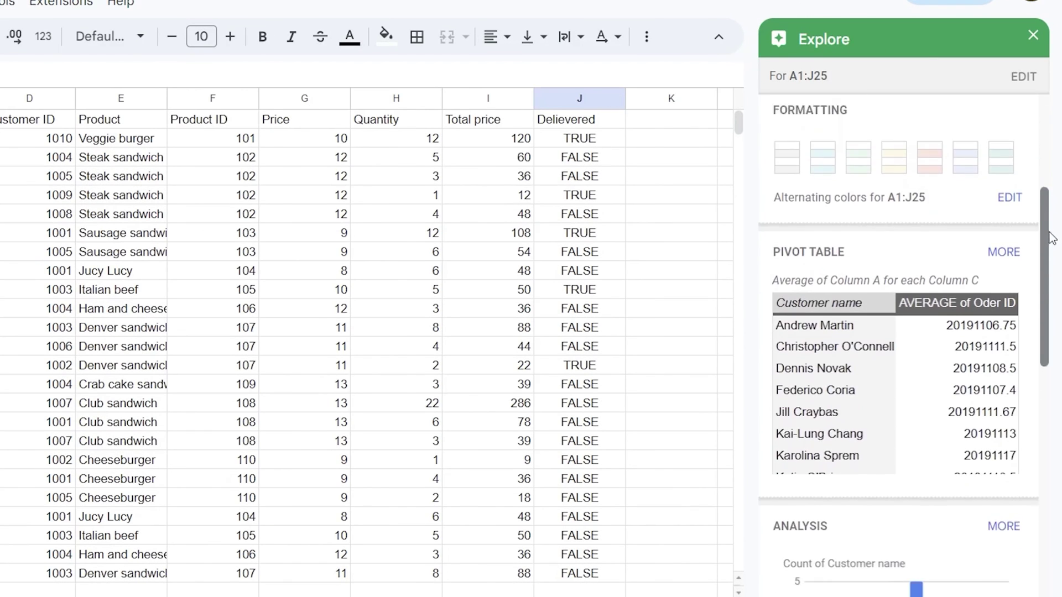
pyautogui.click(1004, 187)
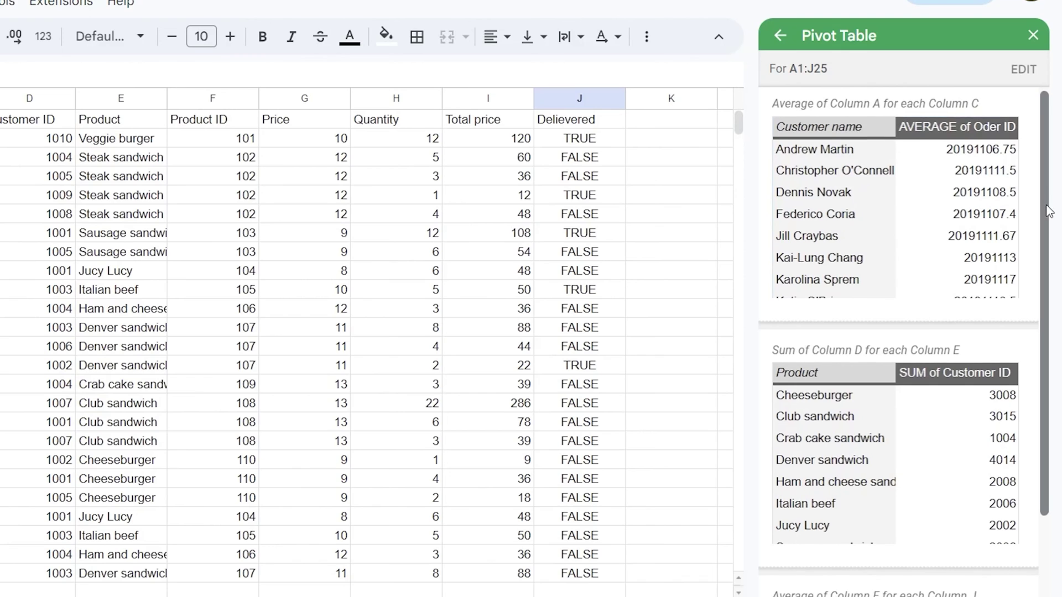
pyautogui.moveTo(1050, 208)
pyautogui.mouseDown()
pyautogui.moveTo(1051, 318)
pyautogui.moveTo(1050, 291)
pyautogui.mouseUp()
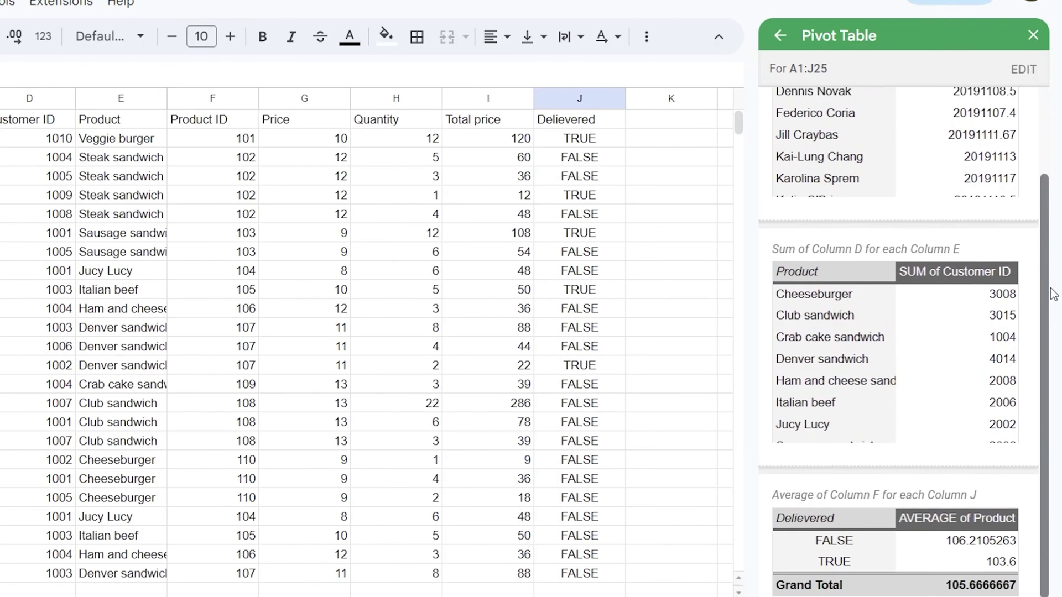
pyautogui.moveTo(1008, 256)
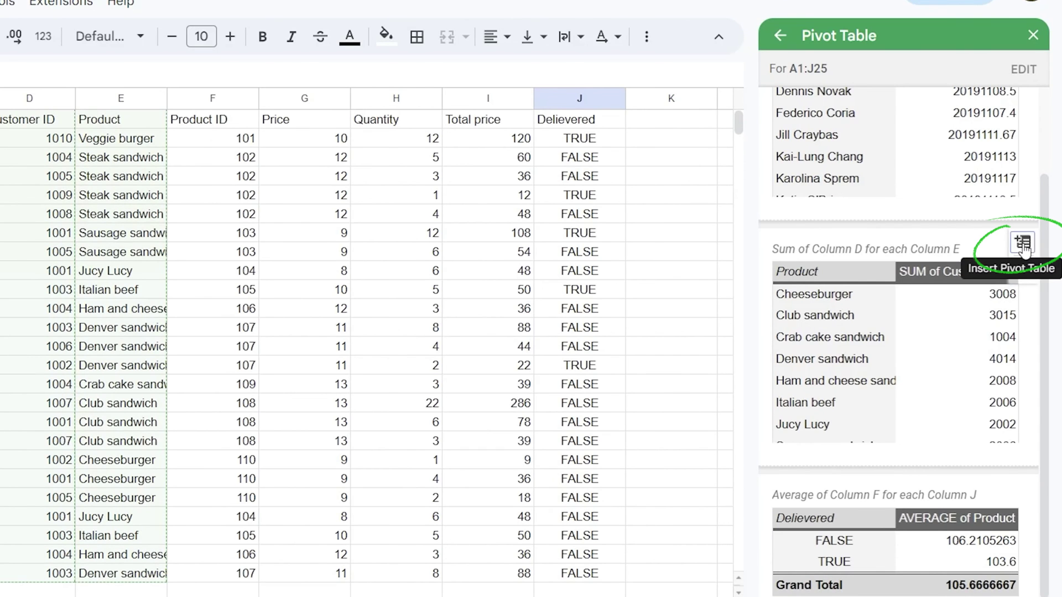
# Insert the suggested Sum of Customer ID per Product pivot as a new sheet.
pyautogui.click(1024, 246)
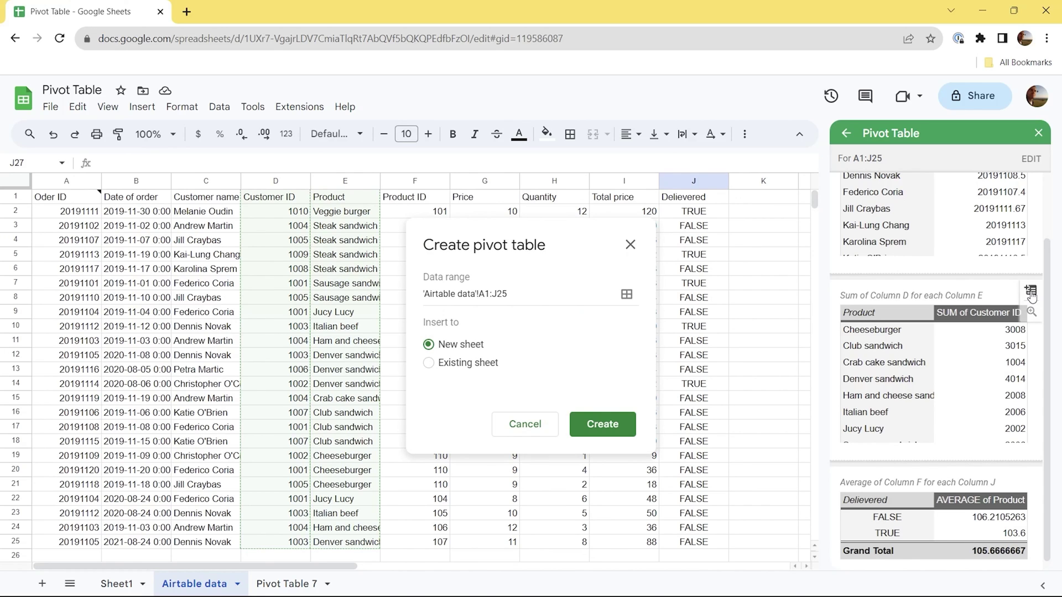
pyautogui.click(530, 292)
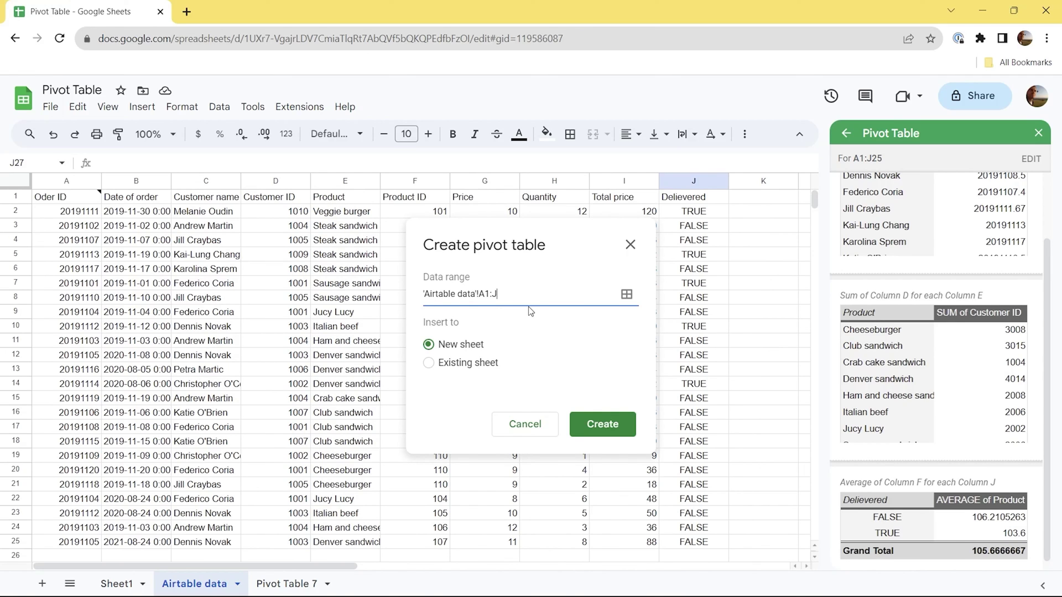
pyautogui.click(611, 430)
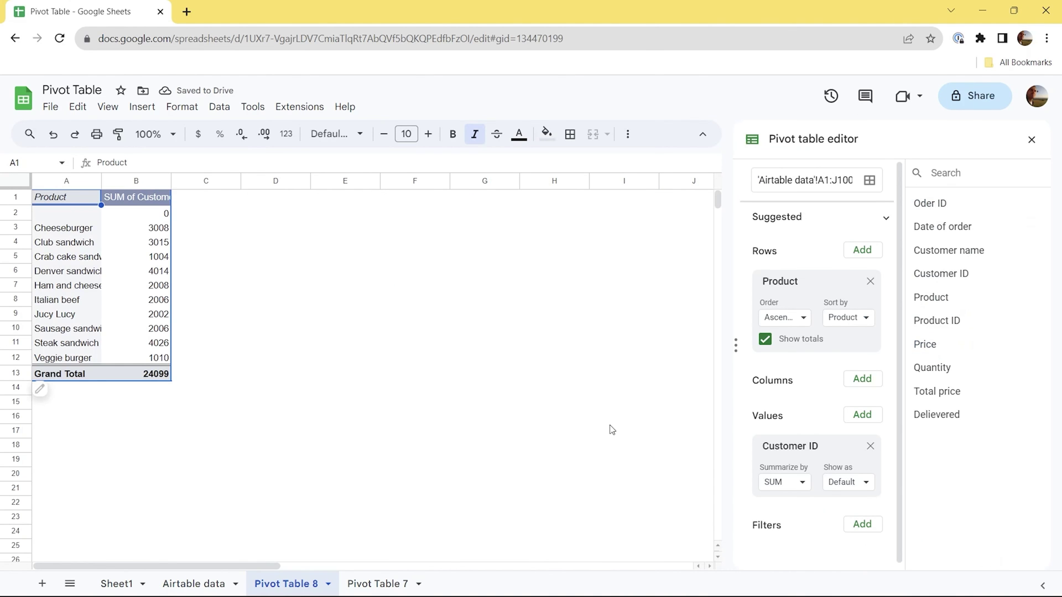